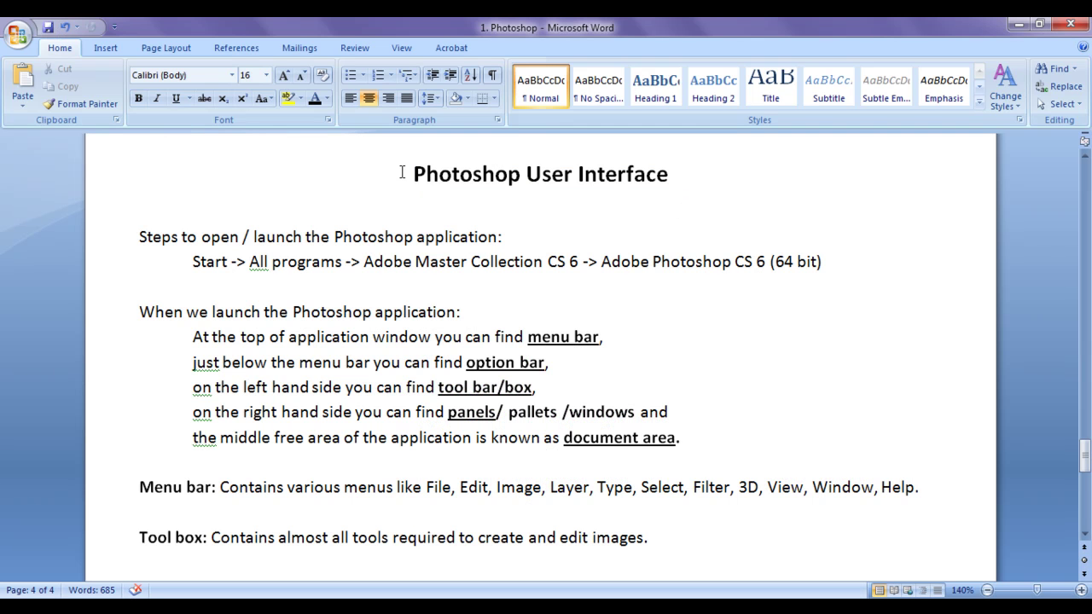
- Highlight 'Photoshop' in the heading and the 'Steps to open' line in the Word notes
drag(413, 174, 677, 193)
click(664, 232)
drag(203, 236, 239, 236)
click(331, 236)
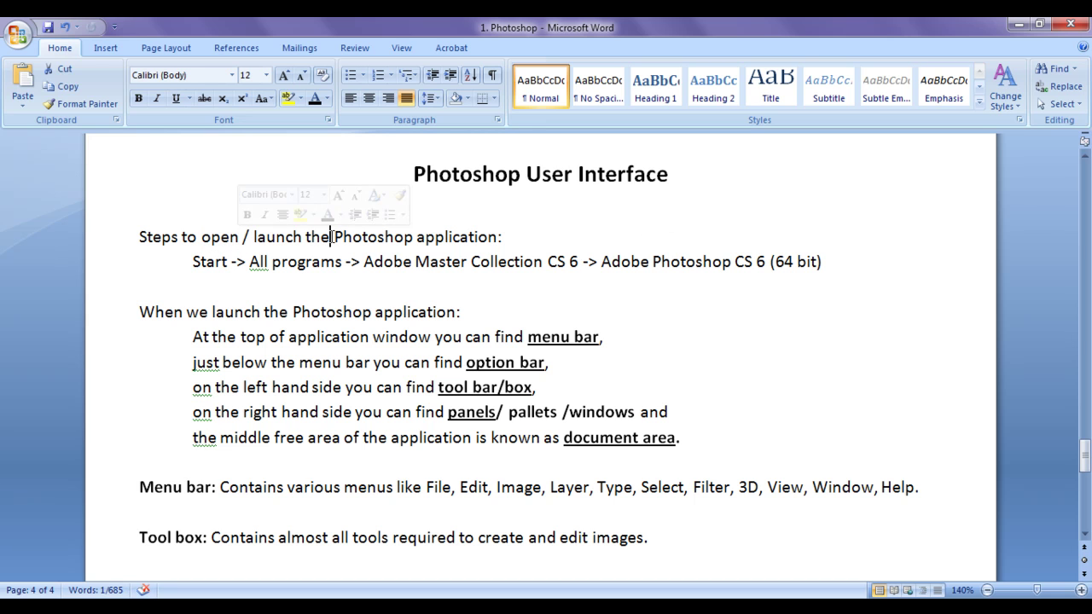
drag(331, 236, 470, 237)
click(522, 238)
click(139, 238)
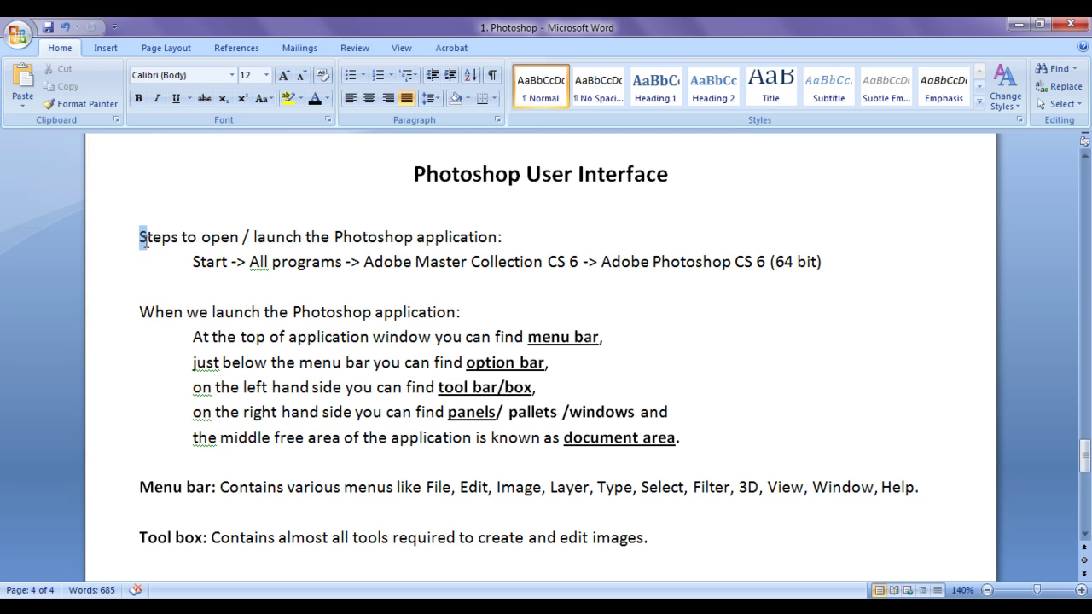
drag(144, 239, 501, 239)
click(558, 240)
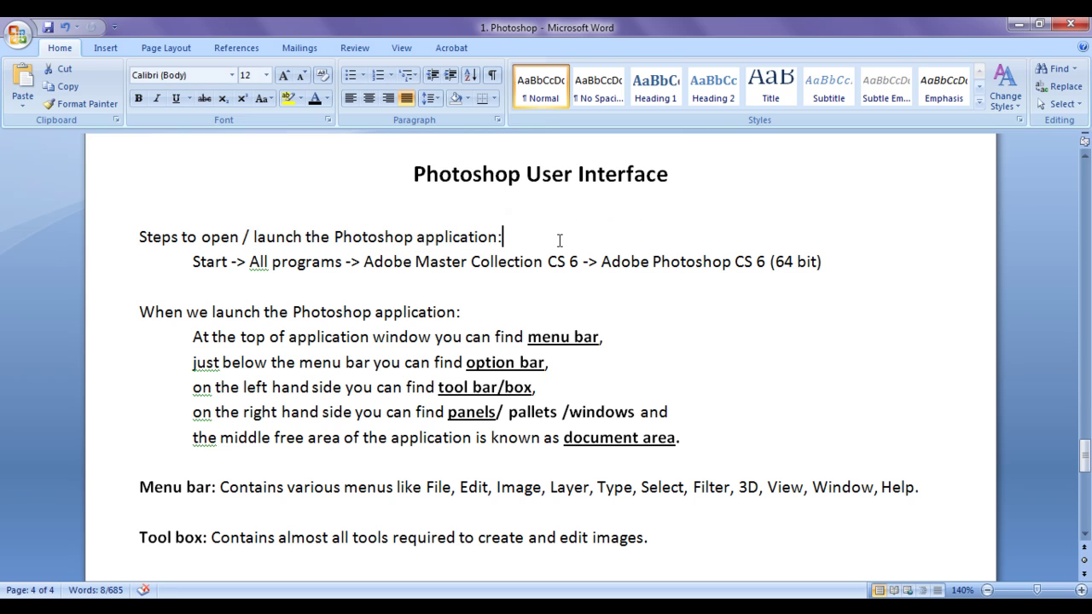
key(Right)
key(Down)
- Launch Adobe Photoshop CS6 (64 Bit) from All Programs > Adobe Master Collection CS6
key(super)
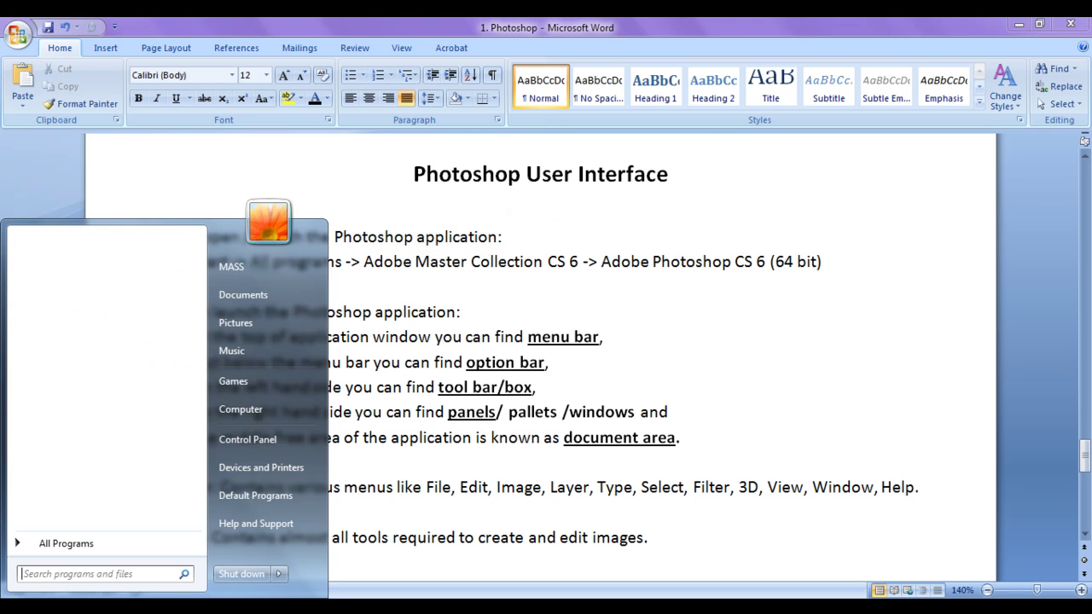
click(86, 543)
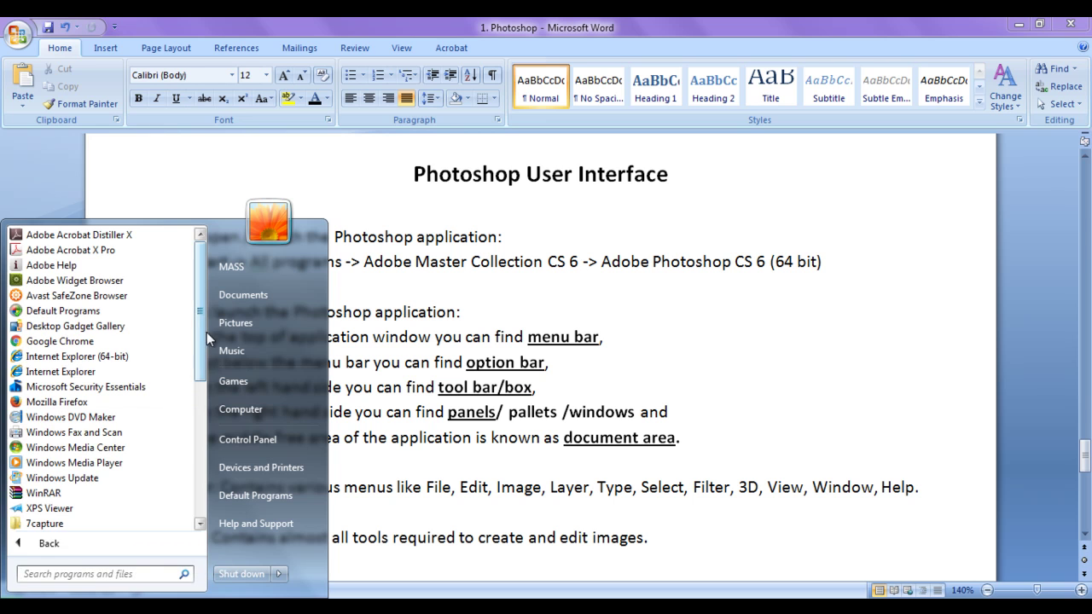
drag(200, 326, 203, 348)
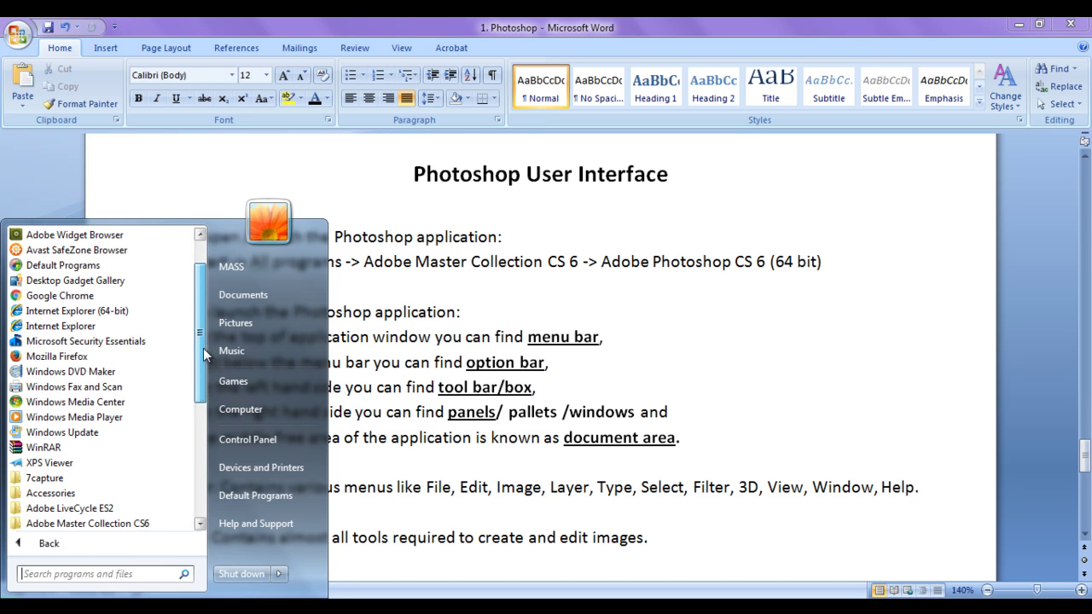
click(133, 523)
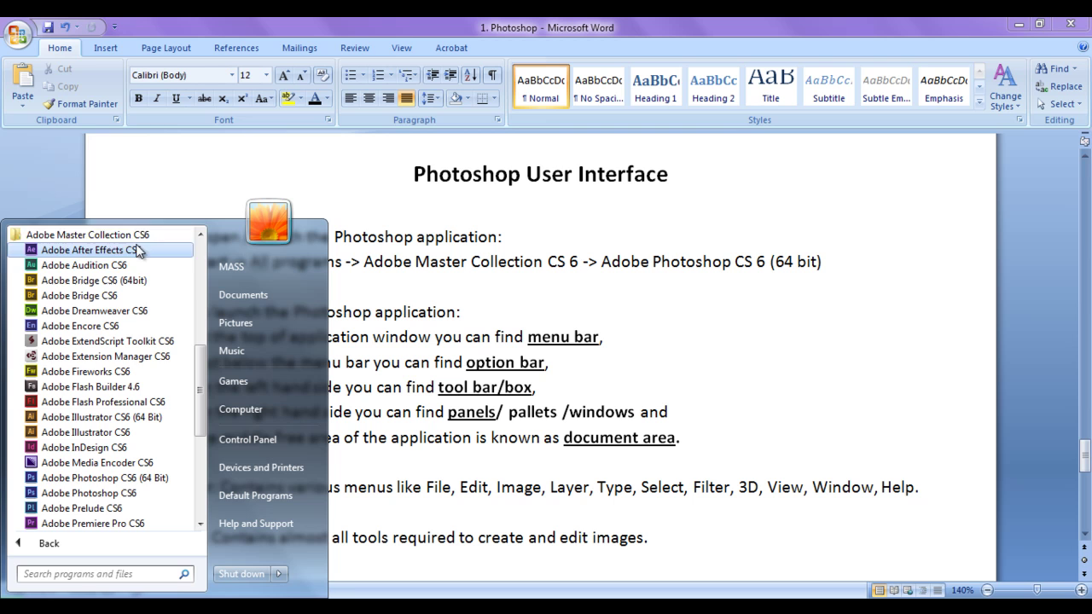
click(158, 479)
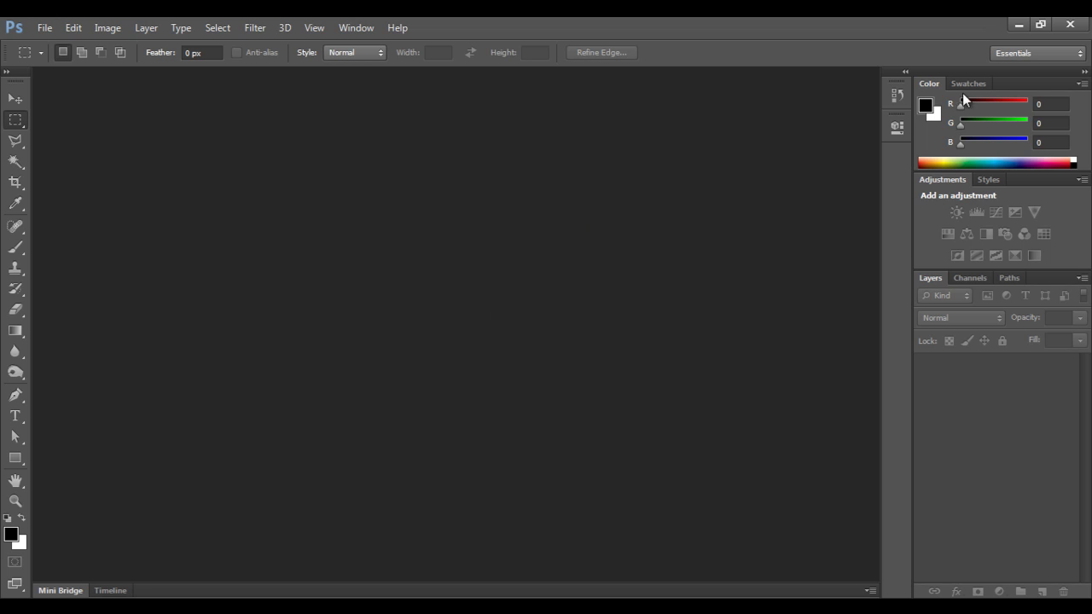
- Minimize Photoshop and relaunch it by searching 'Adobe pho' in the Start menu
click(1018, 24)
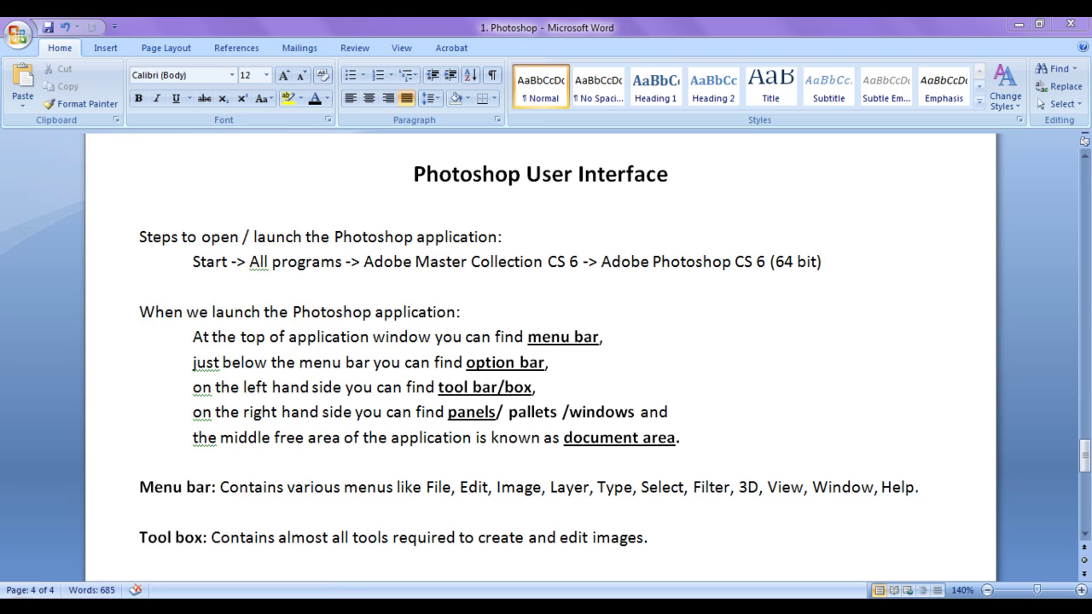
key(super)
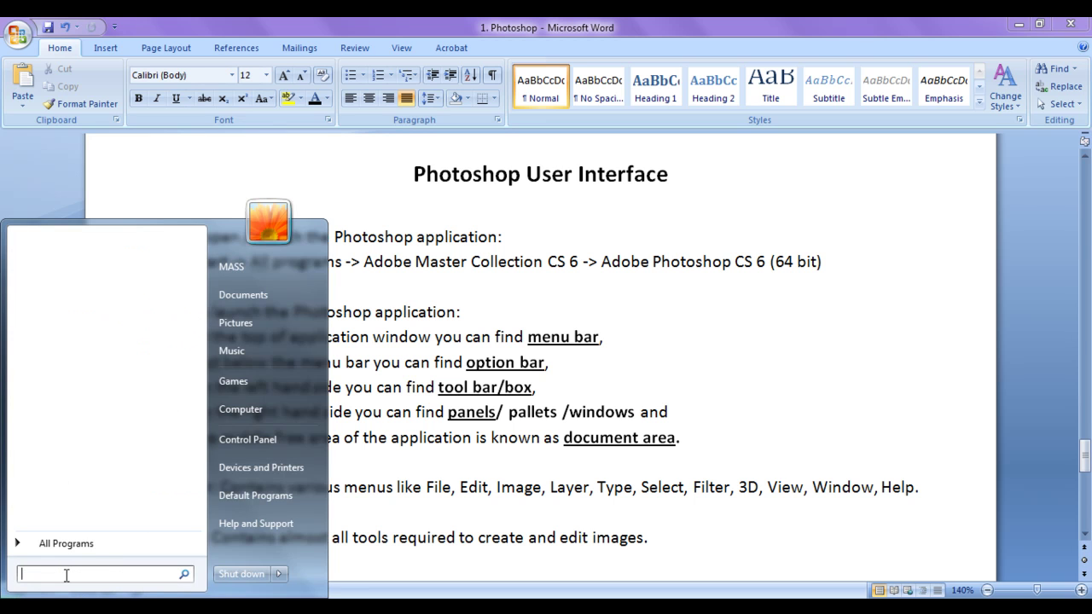
text(Adobe pho)
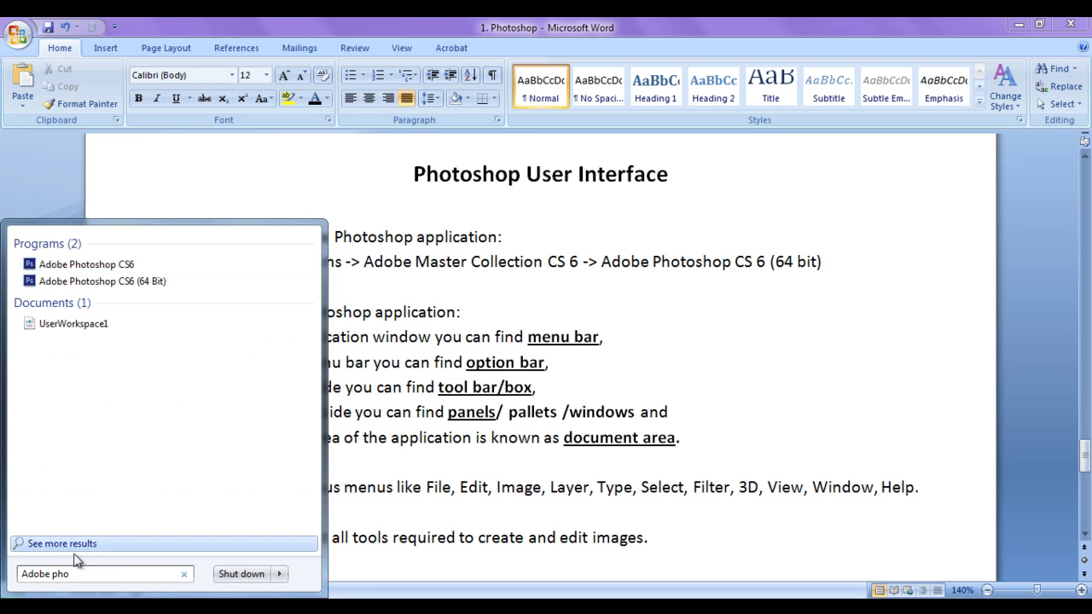
click(141, 283)
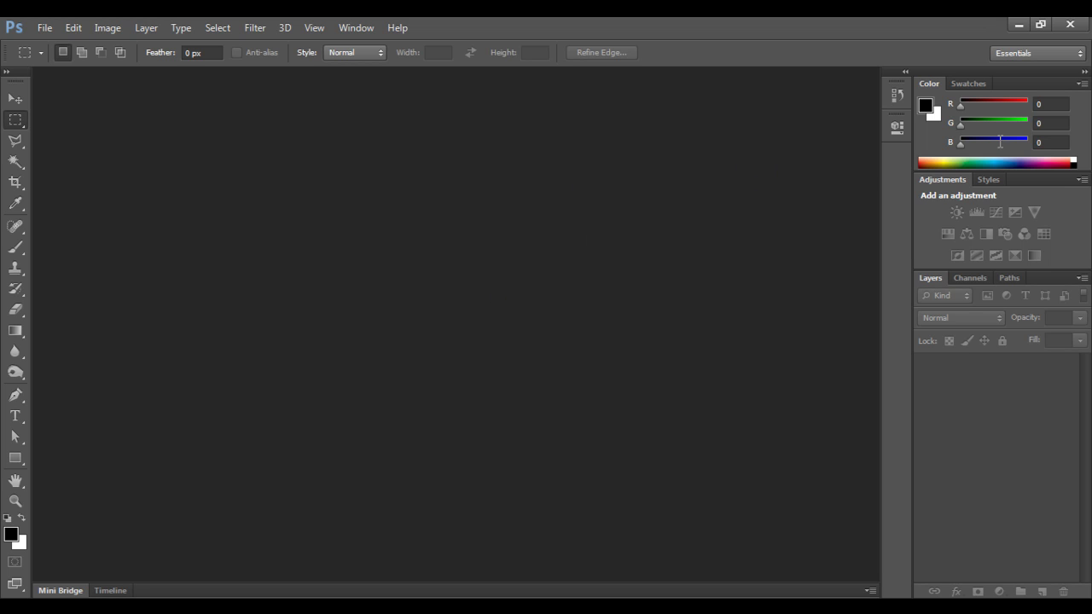
- Minimize Photoshop and Word, show the desktop Photoshop shortcut, then restore the Word notes
click(1018, 25)
click(1018, 27)
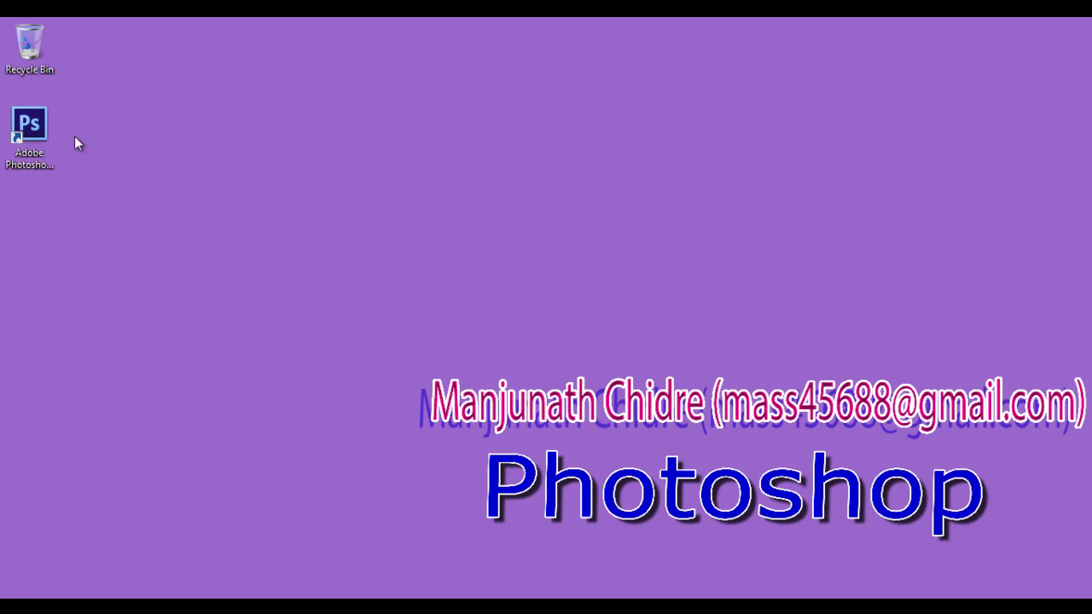
click(31, 128)
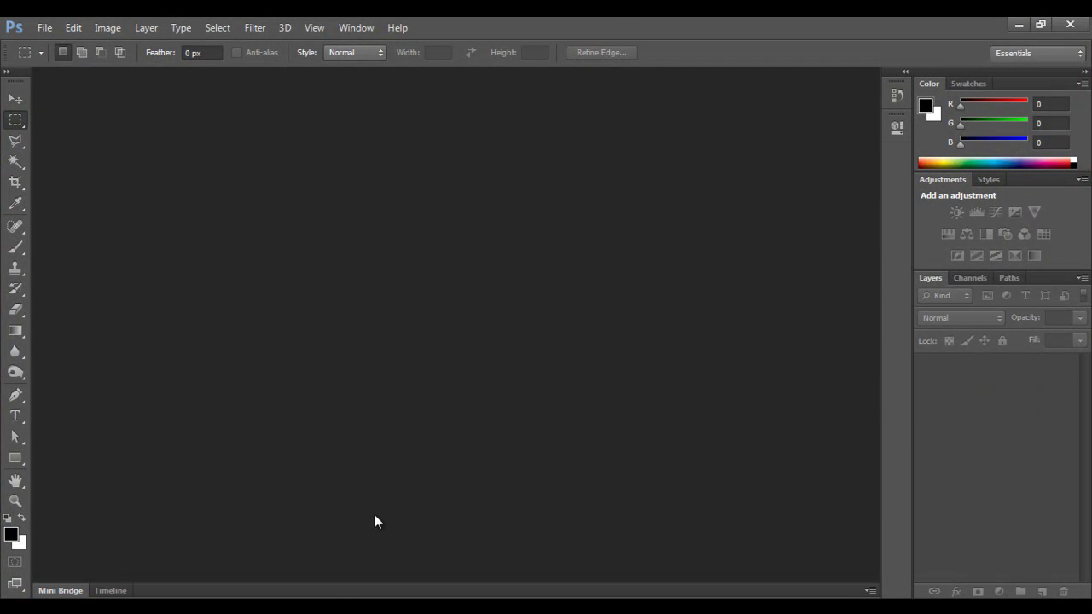
click(339, 596)
- Highlight the Start path parts: All programs, Adobe Master Collection CS 6, Adobe Photoshop CS 6 (64 bit)
click(191, 261)
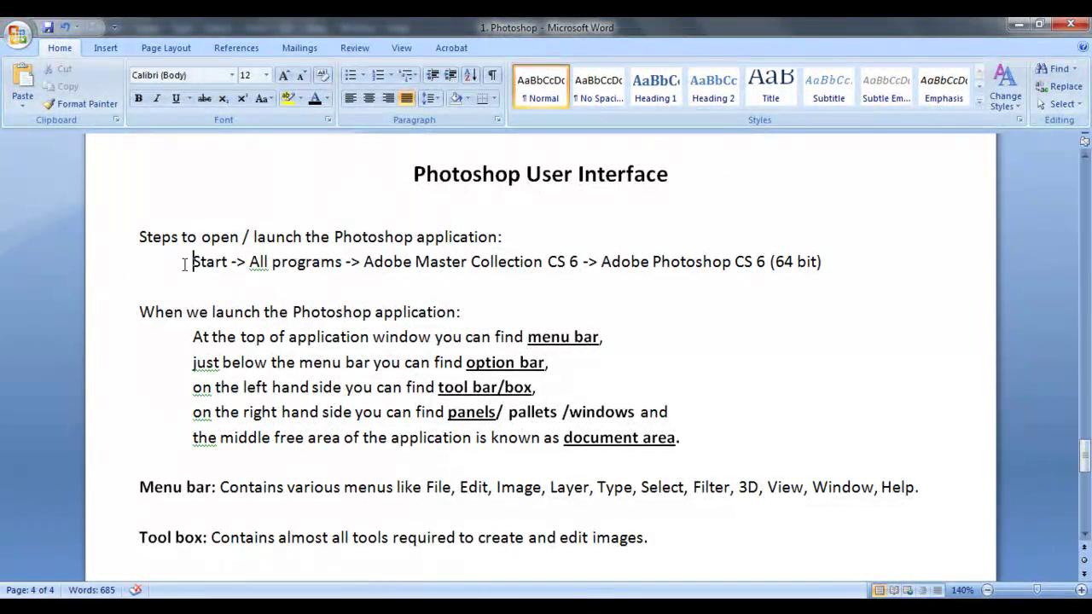
drag(191, 261, 578, 261)
click(374, 296)
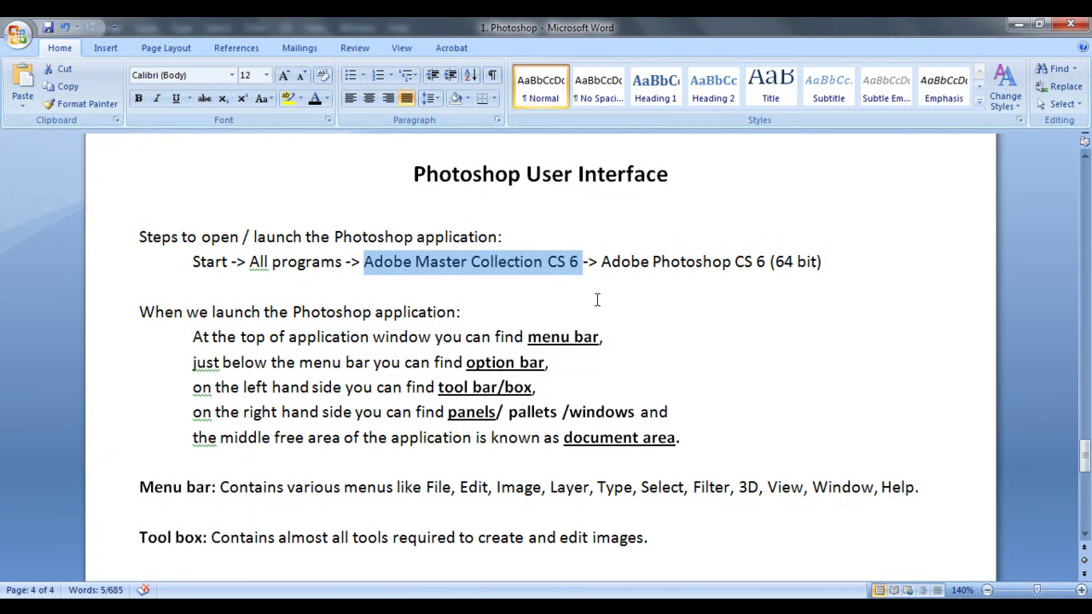
click(597, 298)
click(365, 261)
drag(364, 261, 770, 263)
click(639, 287)
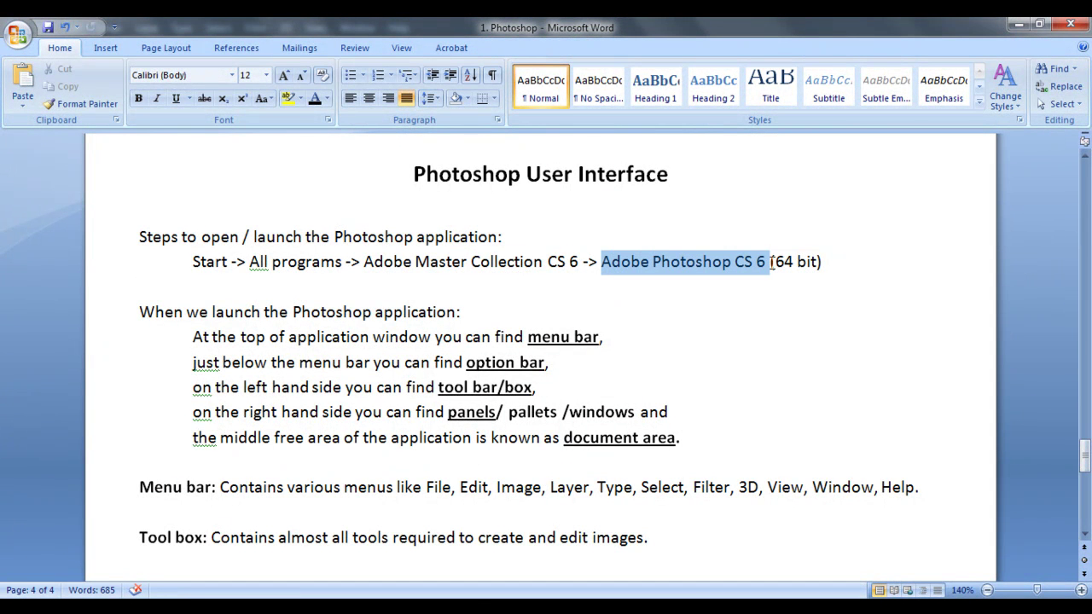
click(843, 261)
drag(602, 262, 821, 262)
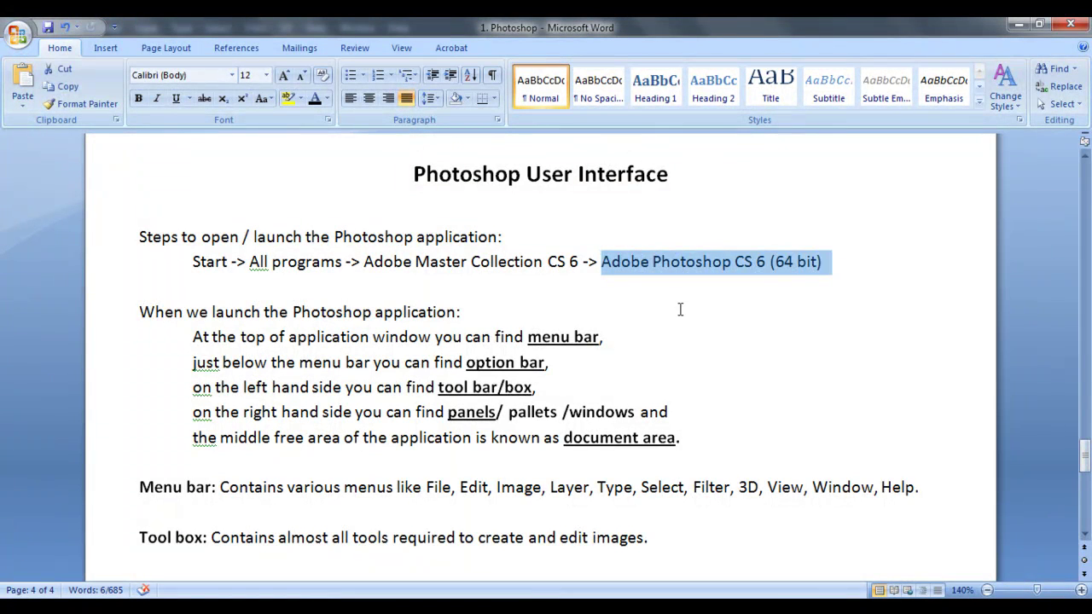
click(680, 310)
drag(334, 236, 505, 237)
click(617, 288)
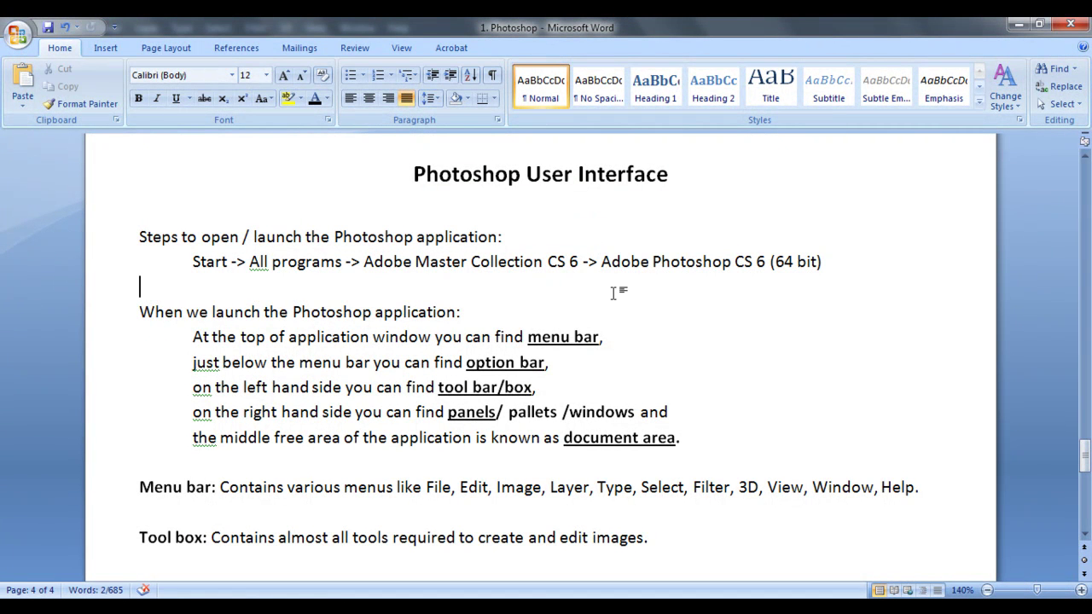
- Highlight the interface note lines for the menu bar, option bar, tool bar and panels
drag(139, 311, 459, 312)
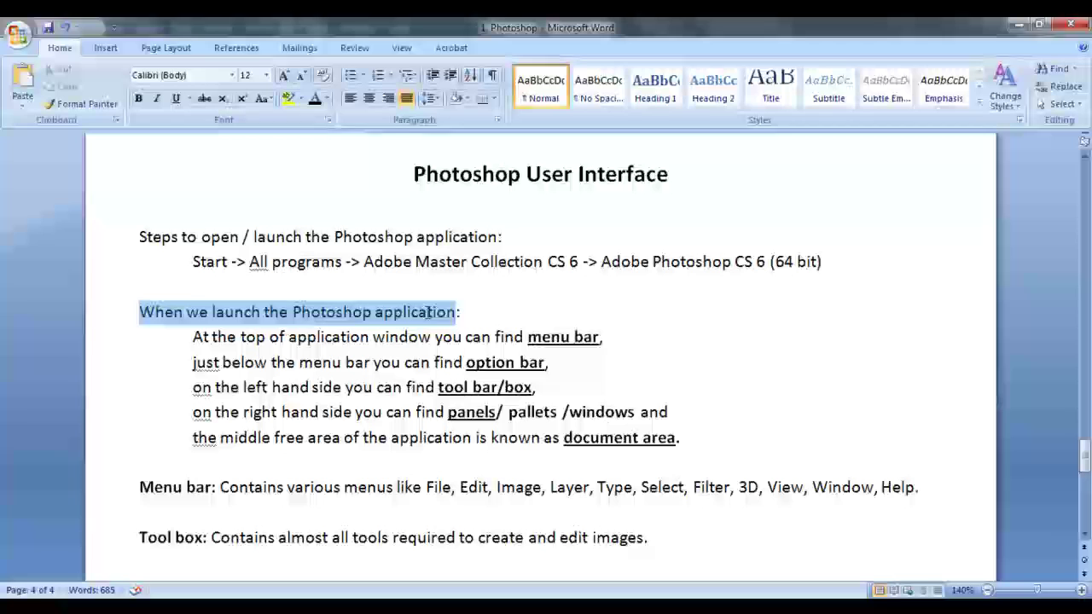
click(507, 324)
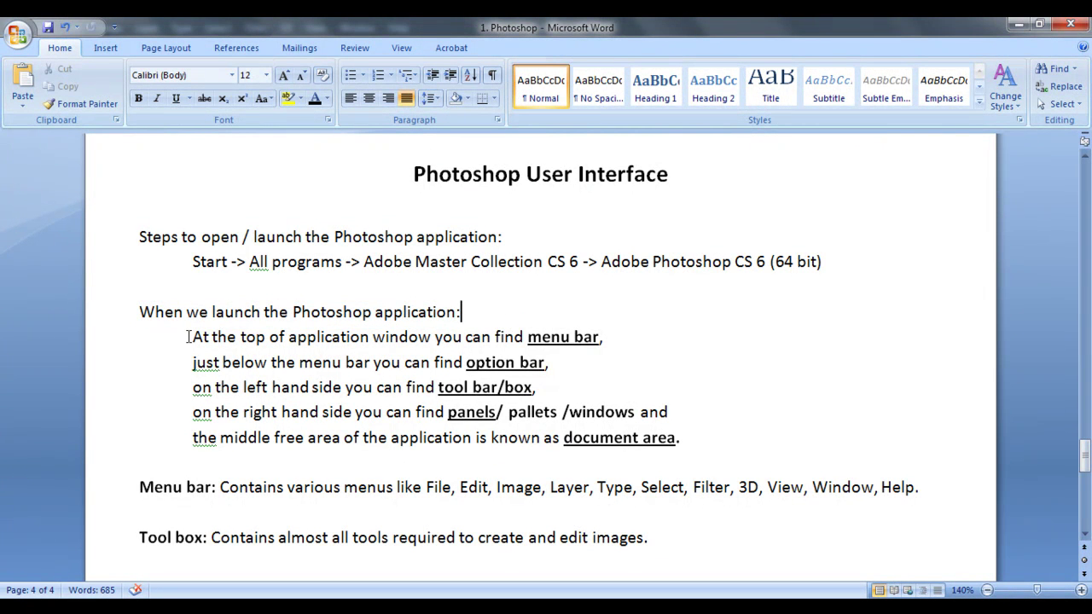
drag(193, 337, 638, 344)
click(635, 344)
drag(191, 362, 554, 365)
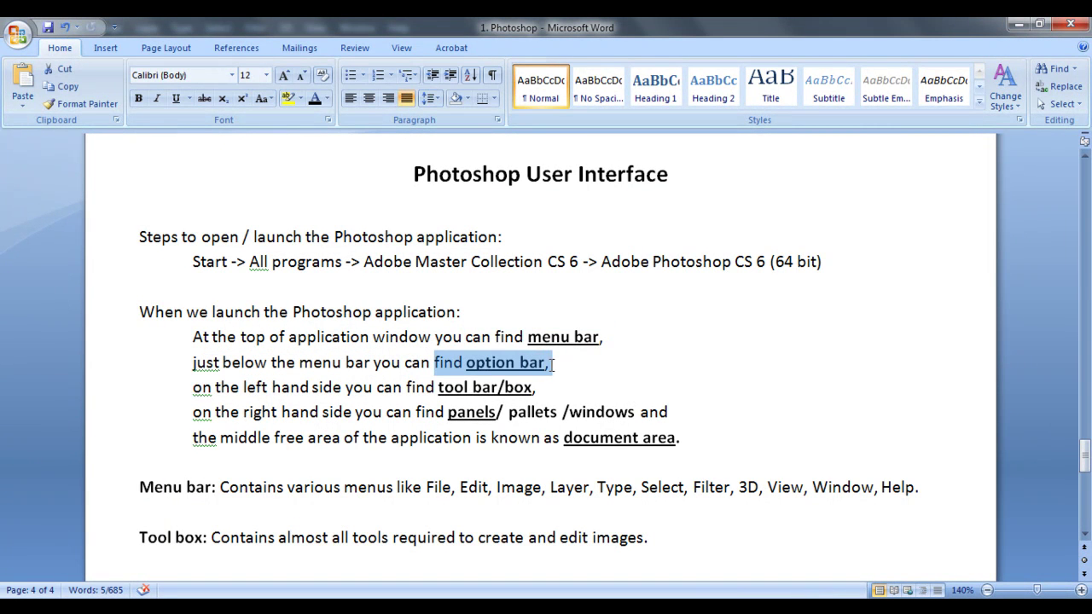
click(554, 365)
drag(191, 387, 438, 388)
click(552, 388)
click(587, 386)
drag(178, 413, 496, 413)
click(517, 413)
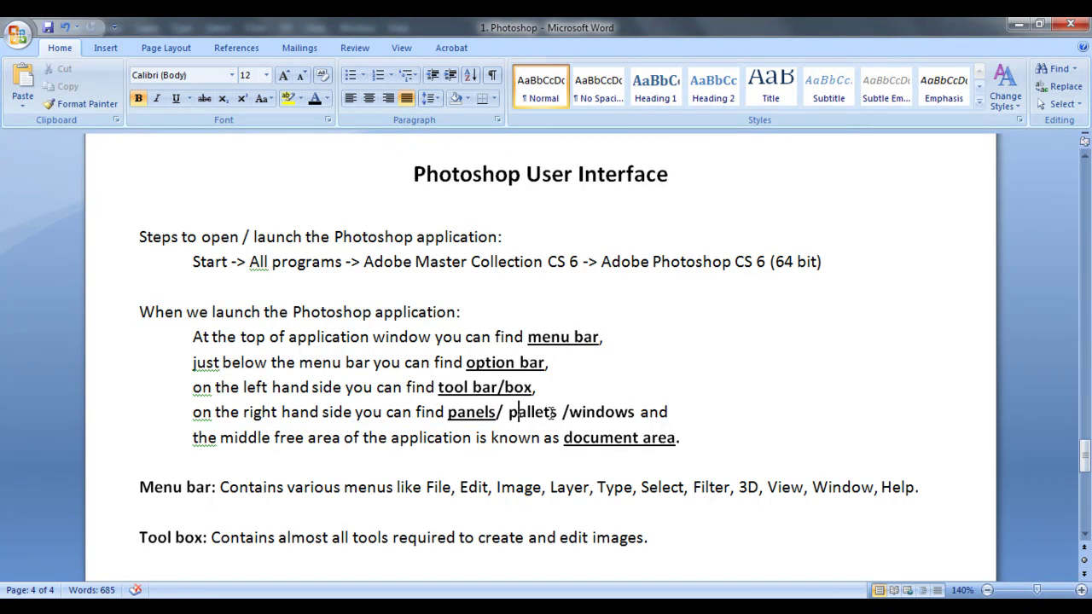
- Highlight 'windows' and 'document area' in the notes, then switch to Photoshop
double_click(613, 412)
click(721, 406)
drag(183, 437, 273, 437)
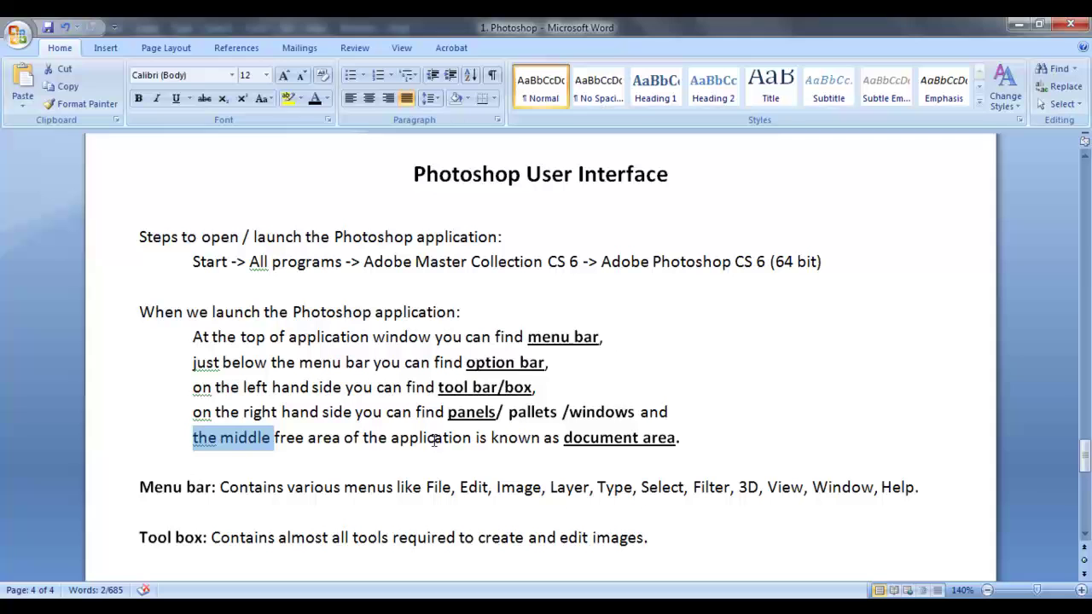
click(565, 438)
drag(565, 438, 682, 438)
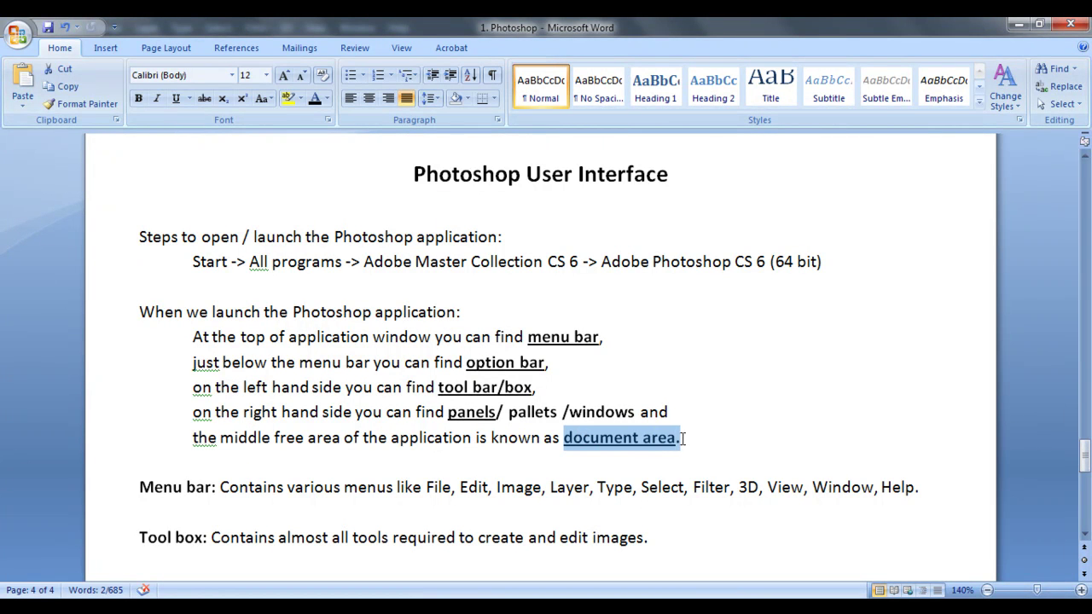
click(718, 439)
key(alt+Tab)
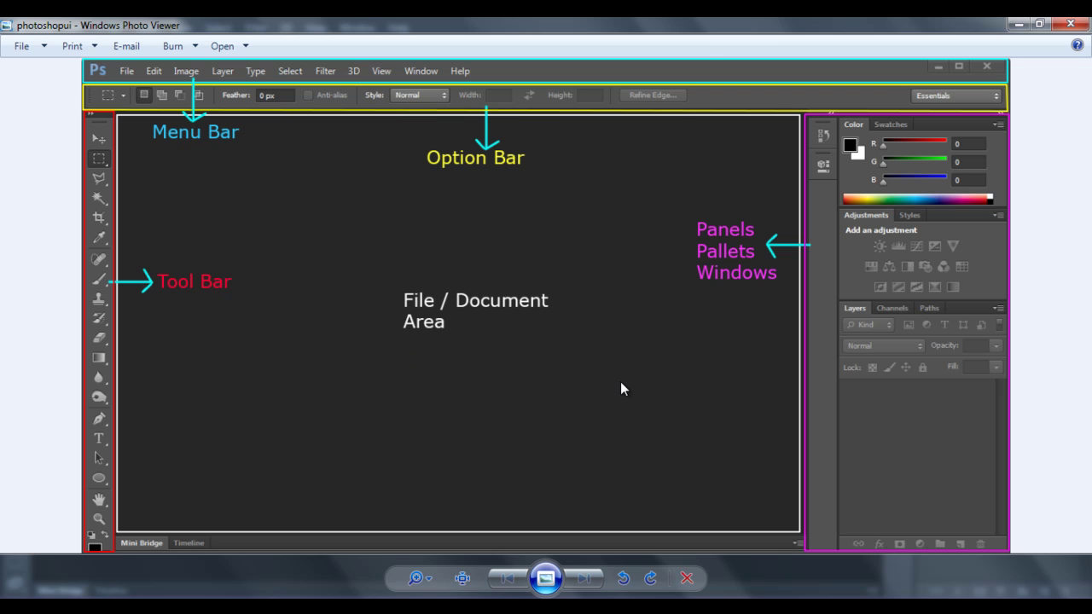
- Back in Word, highlight the Menu bar heading and the words 'menus' and 'File'
key(alt+Tab)
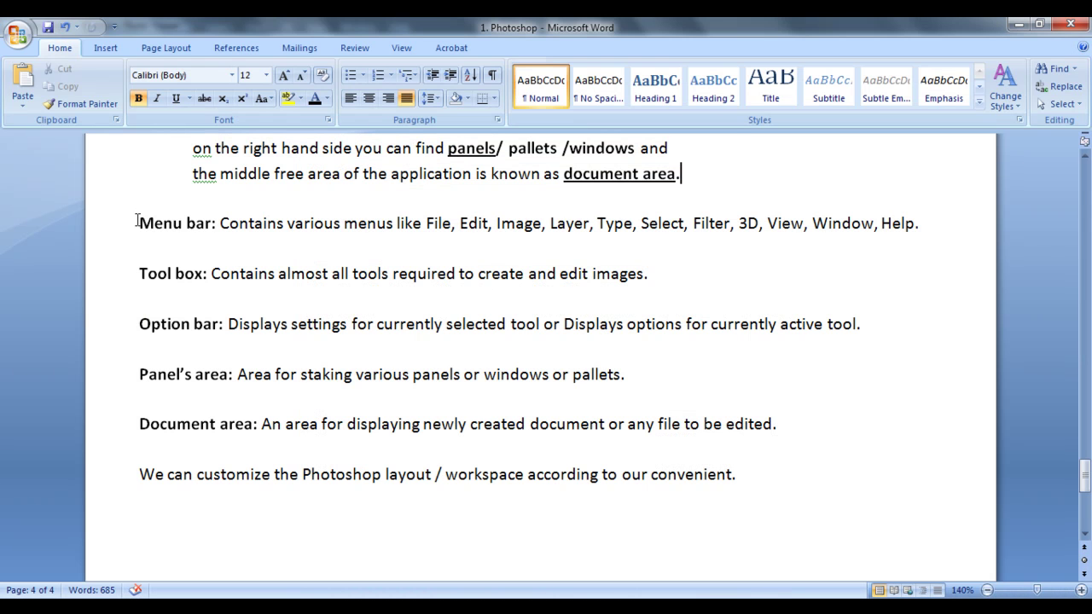
drag(135, 222, 450, 222)
click(220, 223)
click(356, 222)
click(395, 222)
key(alt+Tab)
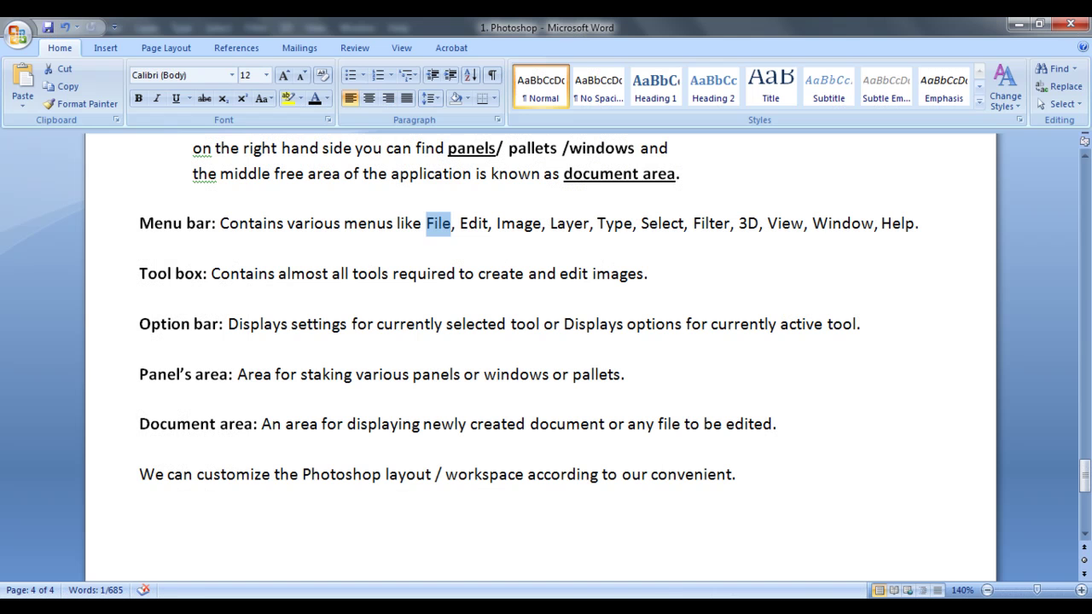
- Highlight the Tool box heading and the phrase 'edit images' in the notes
drag(136, 272, 681, 284)
click(229, 301)
click(394, 274)
click(568, 301)
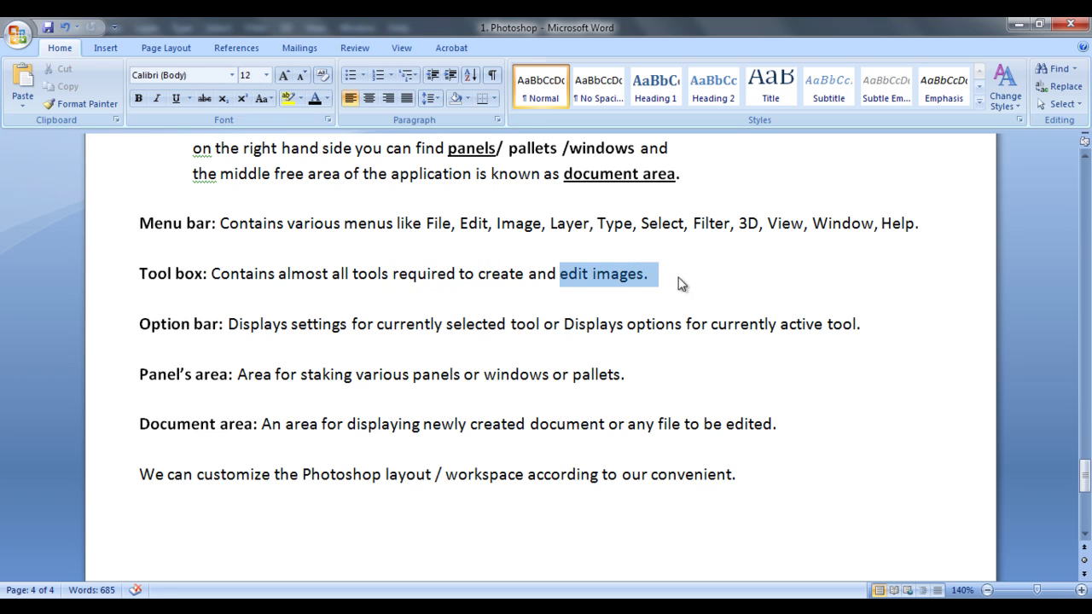
click(692, 284)
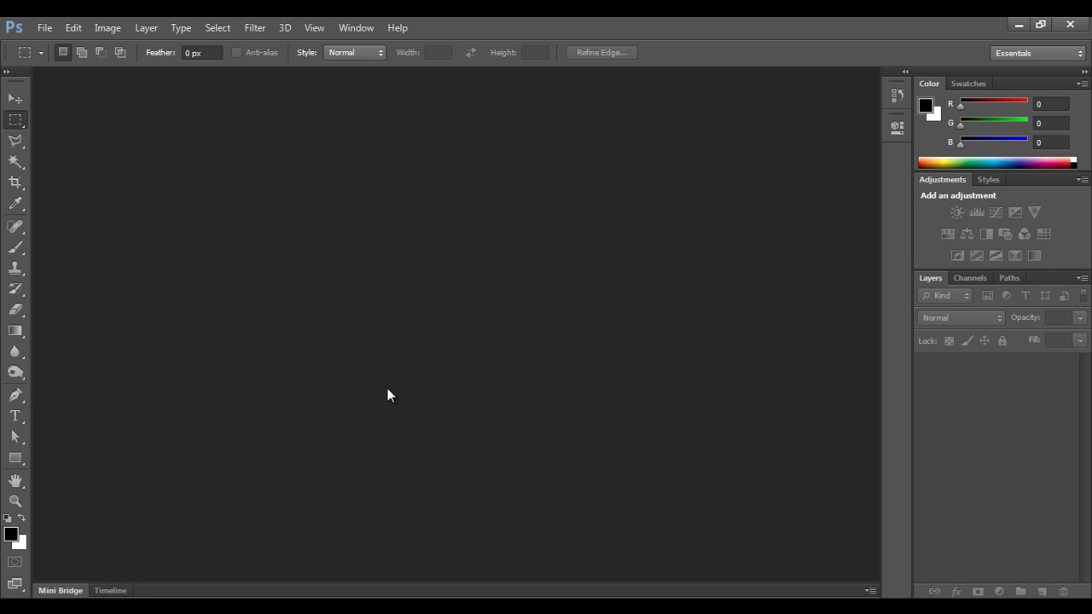
- Back in Word, highlight the Option bar heading and its active-tool settings description
key(alt+Tab)
drag(139, 324, 859, 324)
click(229, 344)
click(563, 350)
click(724, 346)
click(785, 353)
- In Photoshop, activate the Brush tool and then the Pen tool to show their options
key(alt+Tab)
click(14, 249)
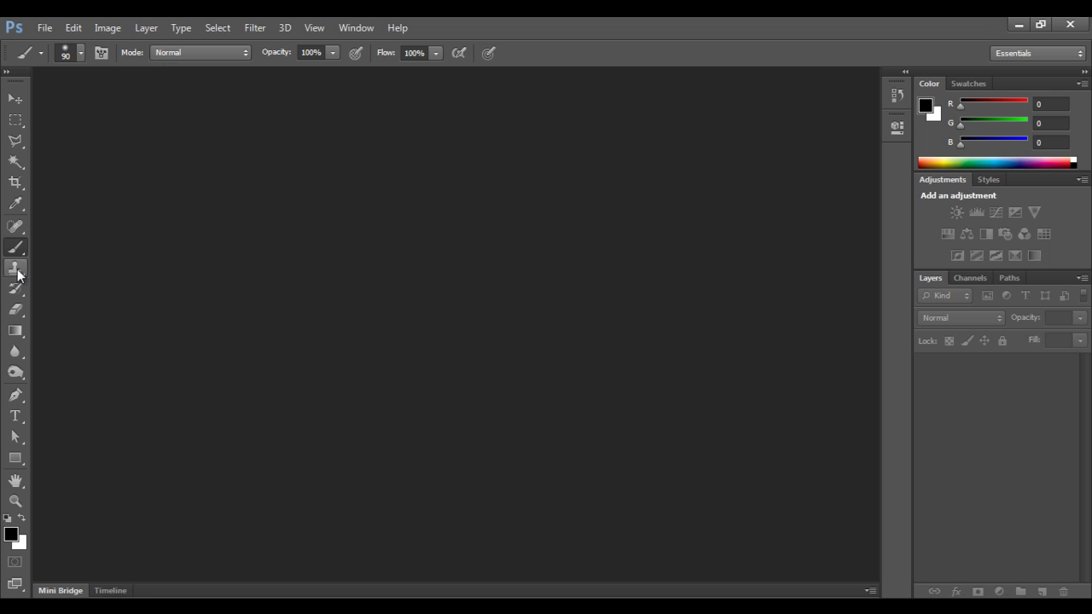
click(14, 395)
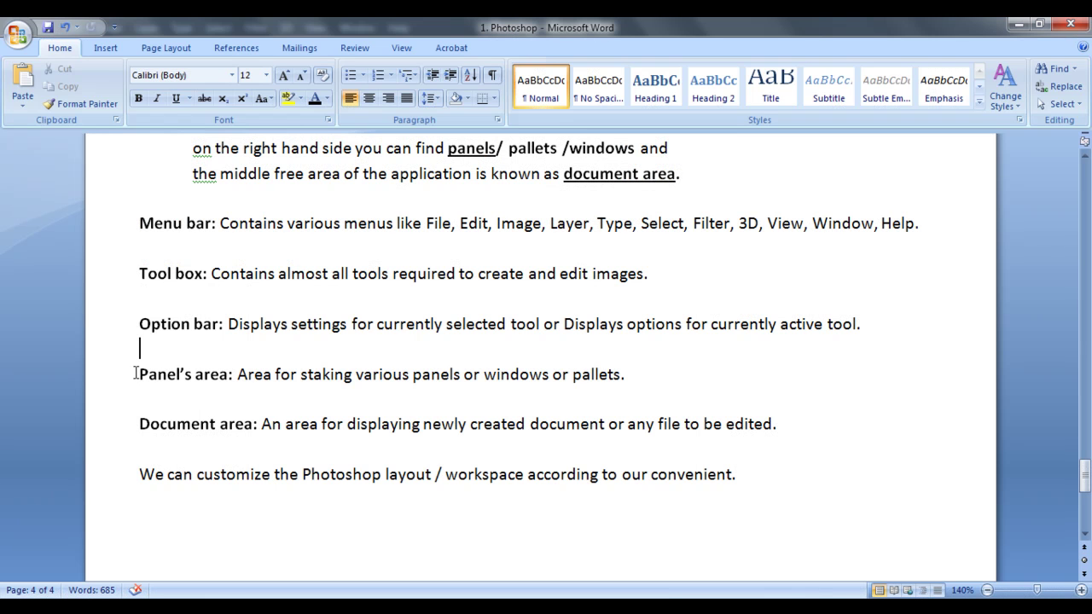
- Highlight the Panel's area note, then toggle Photoshop's Swatches and Color panel tabs
drag(139, 374, 643, 374)
click(241, 374)
click(463, 393)
click(671, 383)
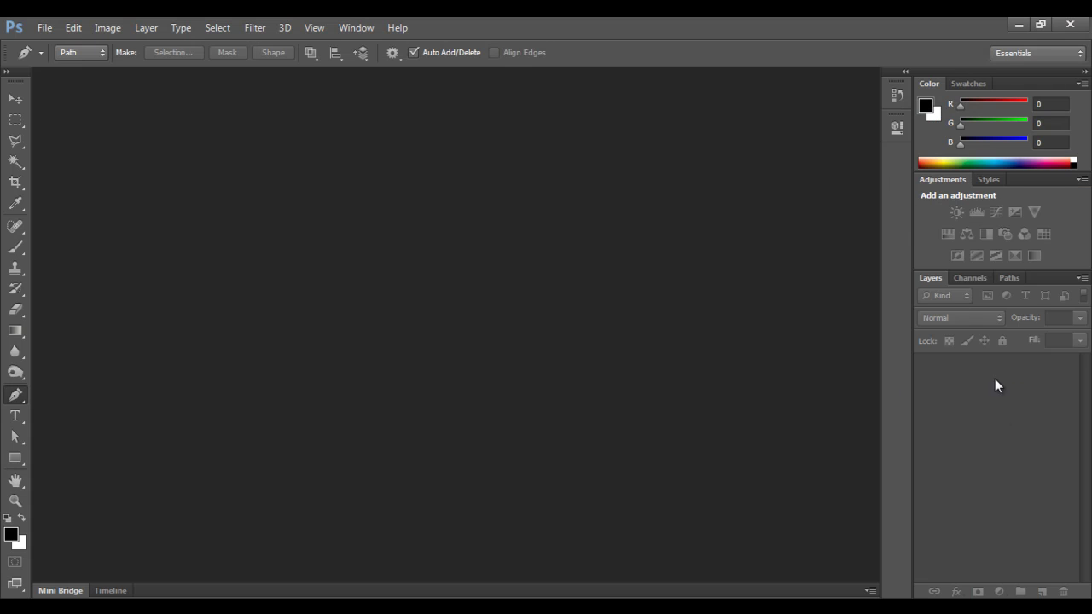
click(969, 84)
click(929, 84)
- Highlight the Document area note and 'any file to be edited', then minimize Word
key(alt+Tab)
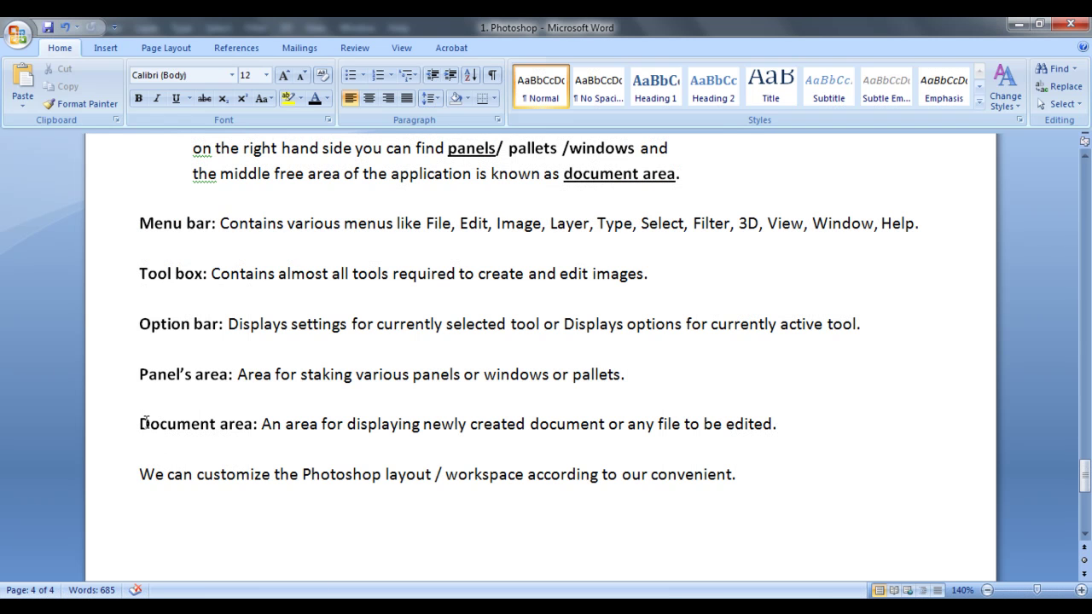
drag(141, 423, 484, 428)
click(311, 474)
click(602, 452)
drag(629, 423, 772, 427)
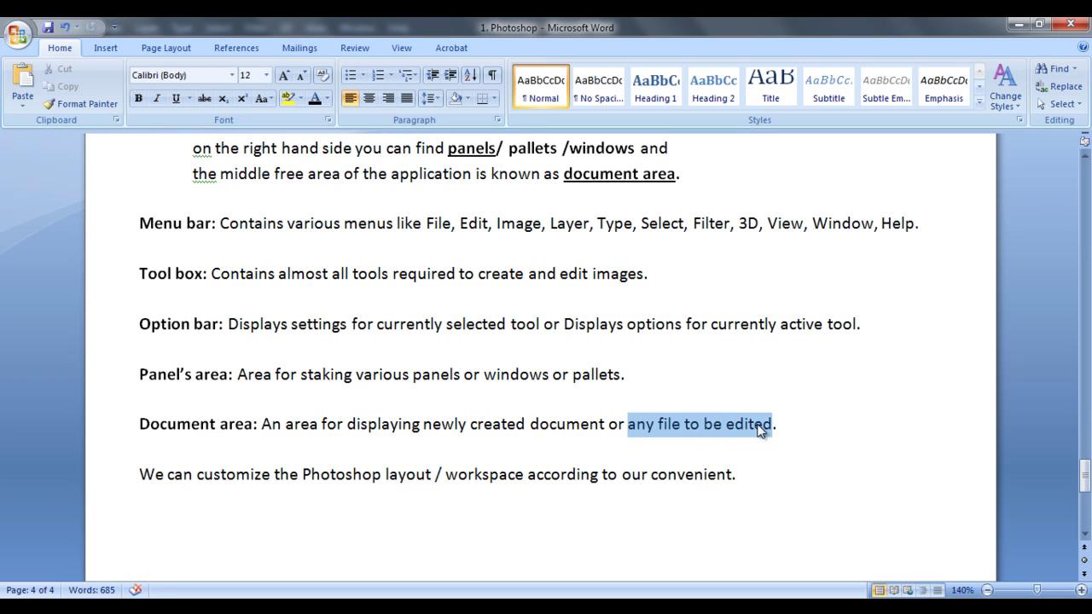
click(770, 452)
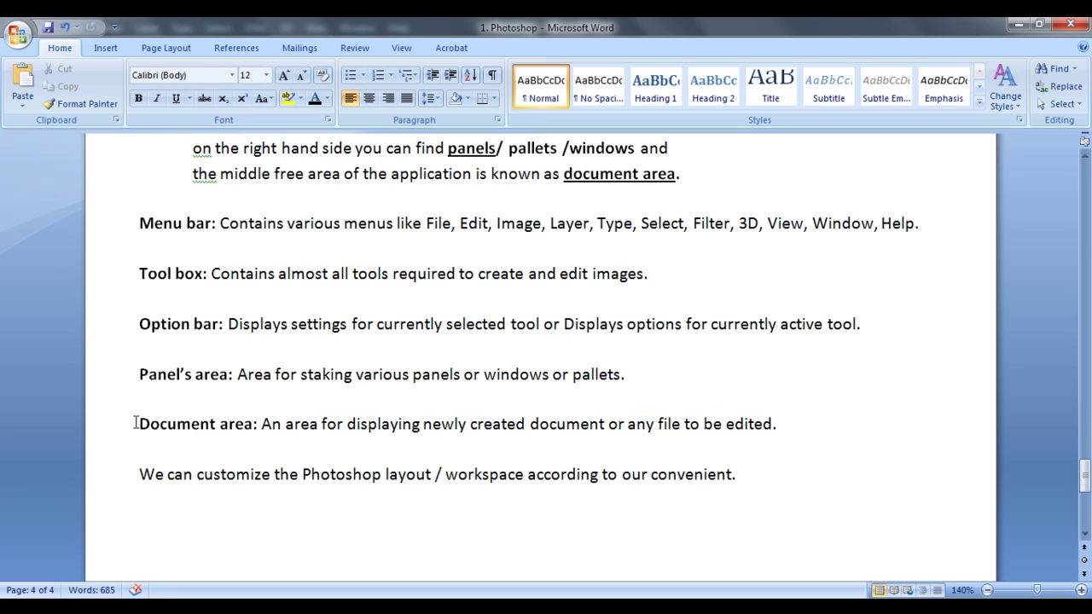
drag(141, 424, 254, 425)
click(312, 445)
click(1018, 25)
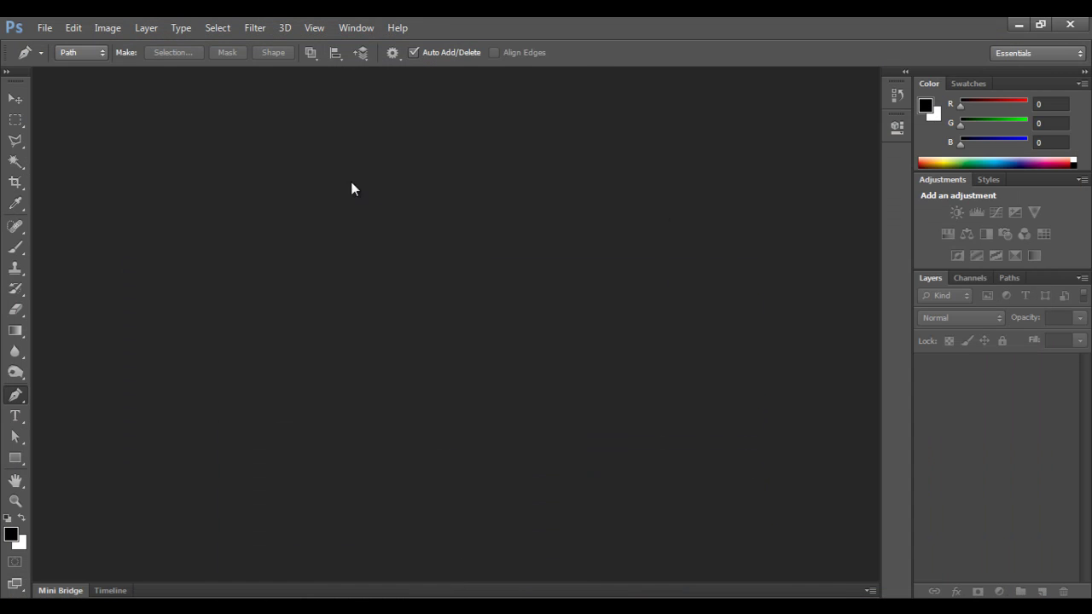
- Create a new 598 by 22 pixel document via File > New, then close Untitled-1
click(44, 28)
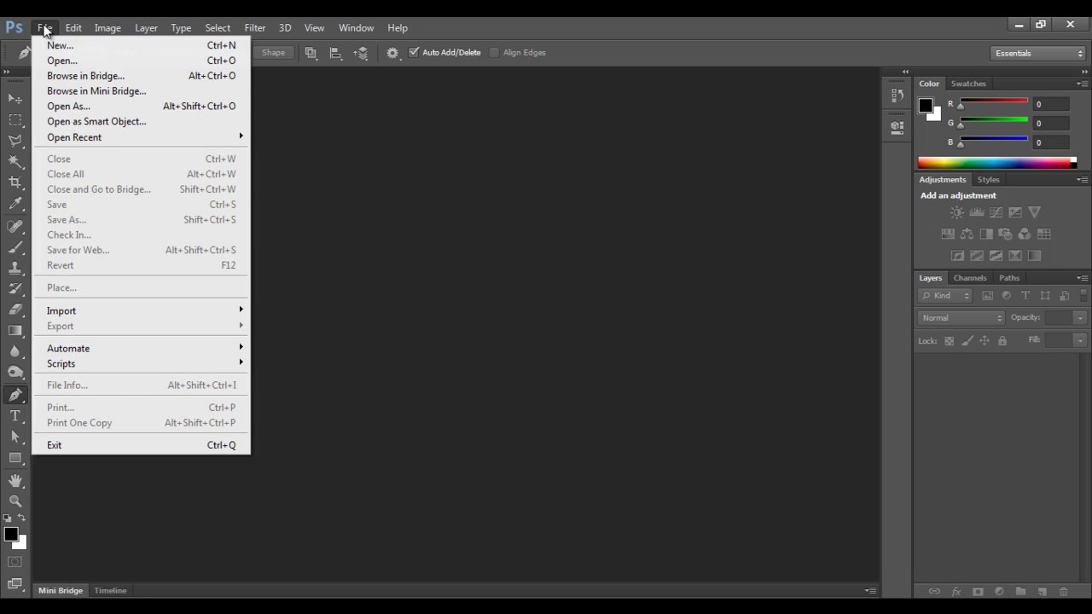
click(53, 43)
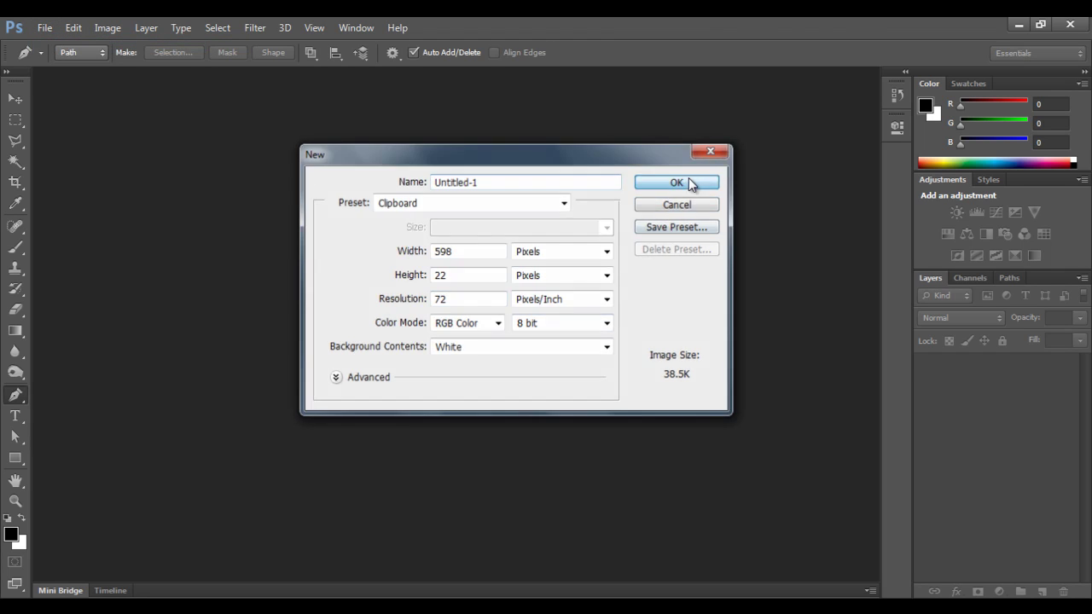
click(690, 182)
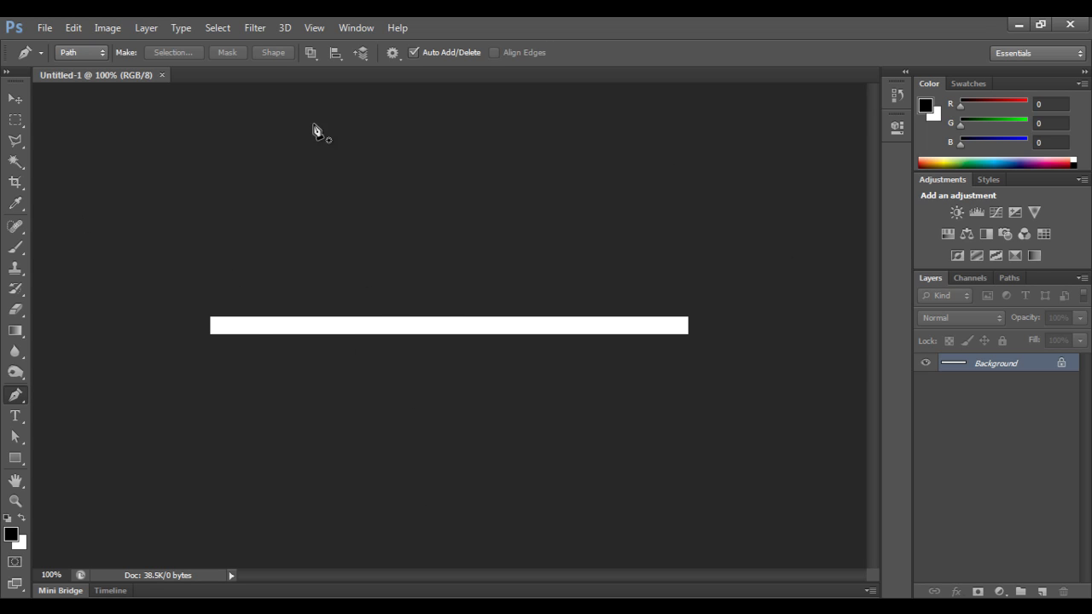
click(162, 75)
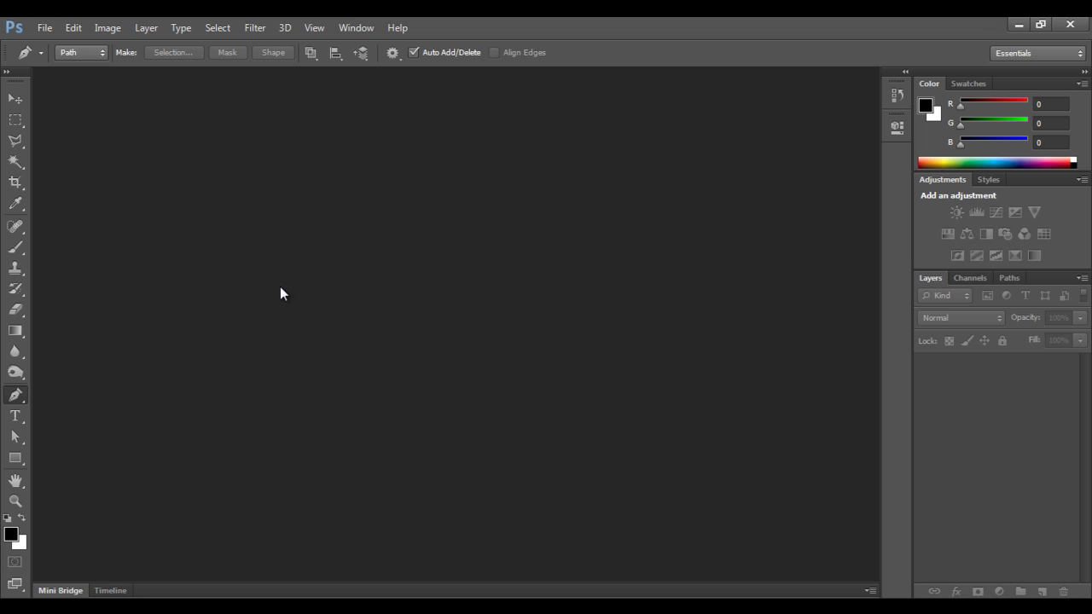
- Open the photoshopui file from the 1. Basket folder via File > Open
click(45, 28)
click(72, 60)
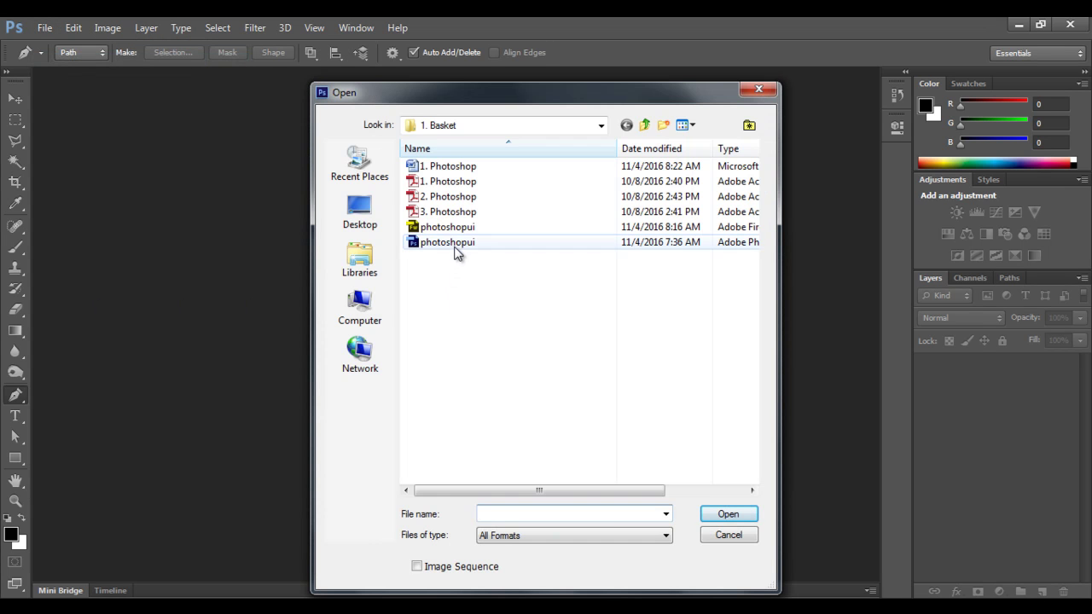
click(469, 245)
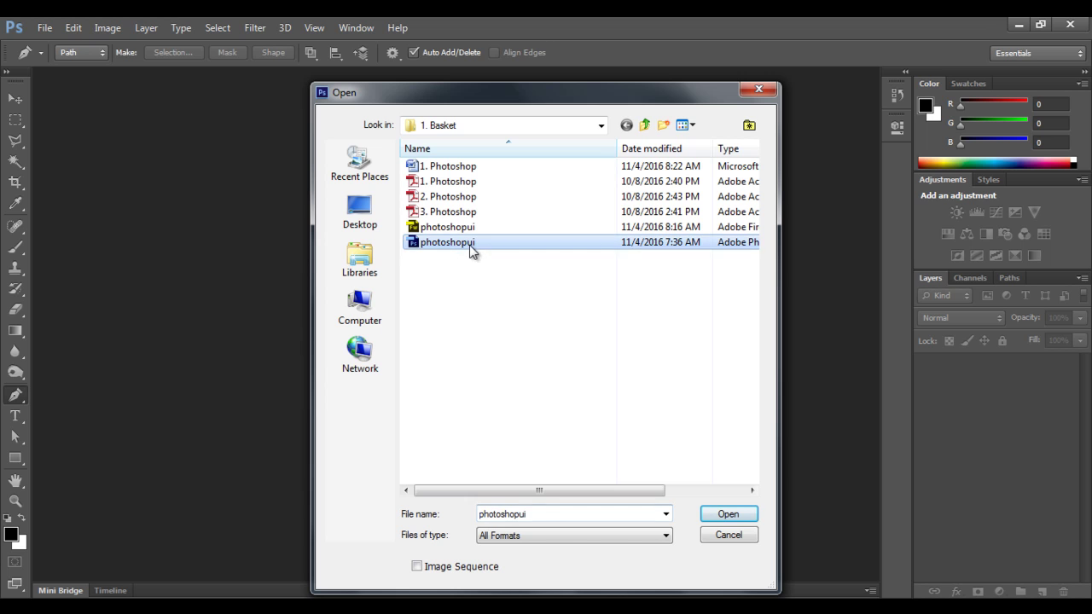
click(729, 515)
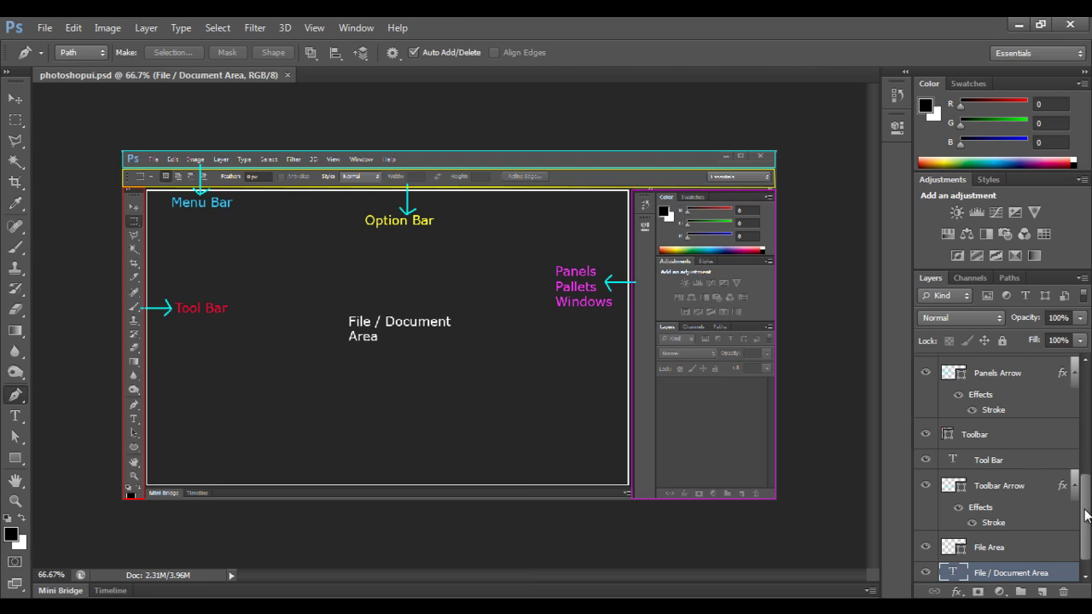
- Return to Word and reread the opening lines, highlighting 'open' in the steps line
key(alt+Tab)
scroll(855, 445, up, 3)
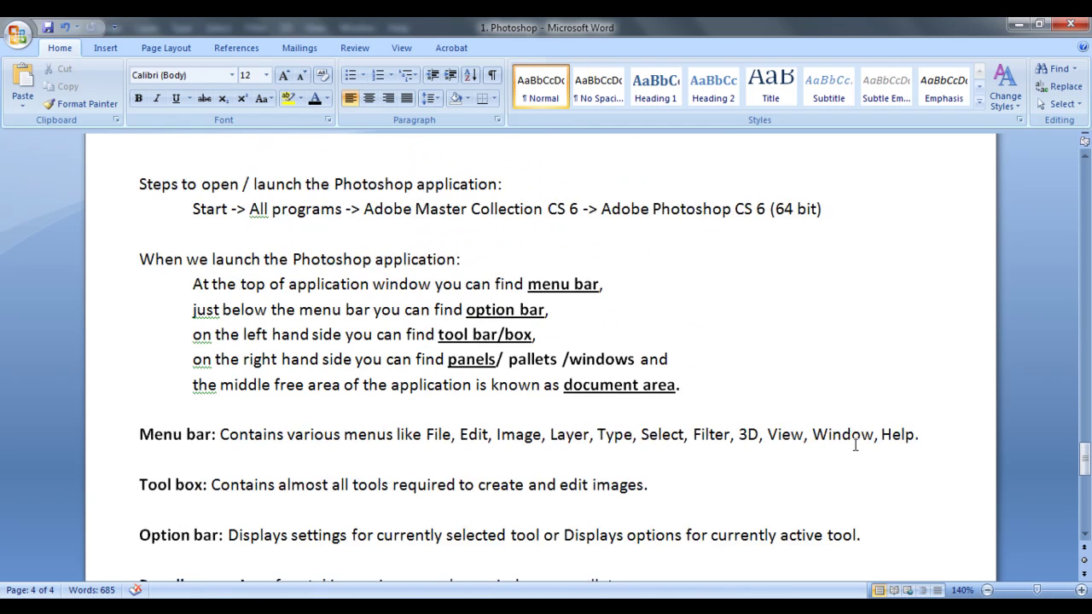
scroll(855, 444, up, 2)
drag(202, 290, 240, 291)
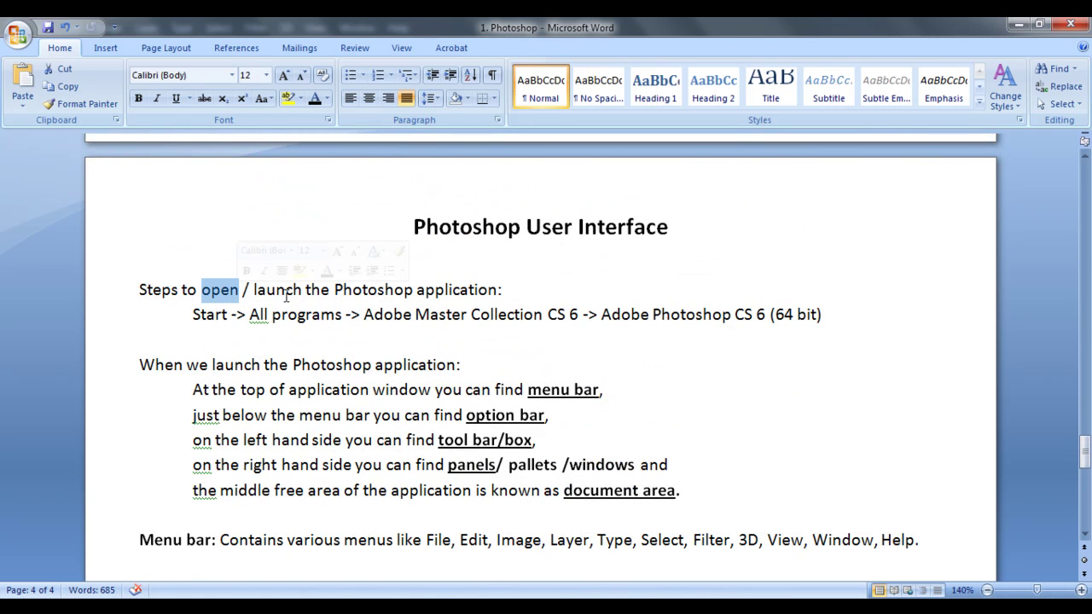
scroll(716, 346, down, 3)
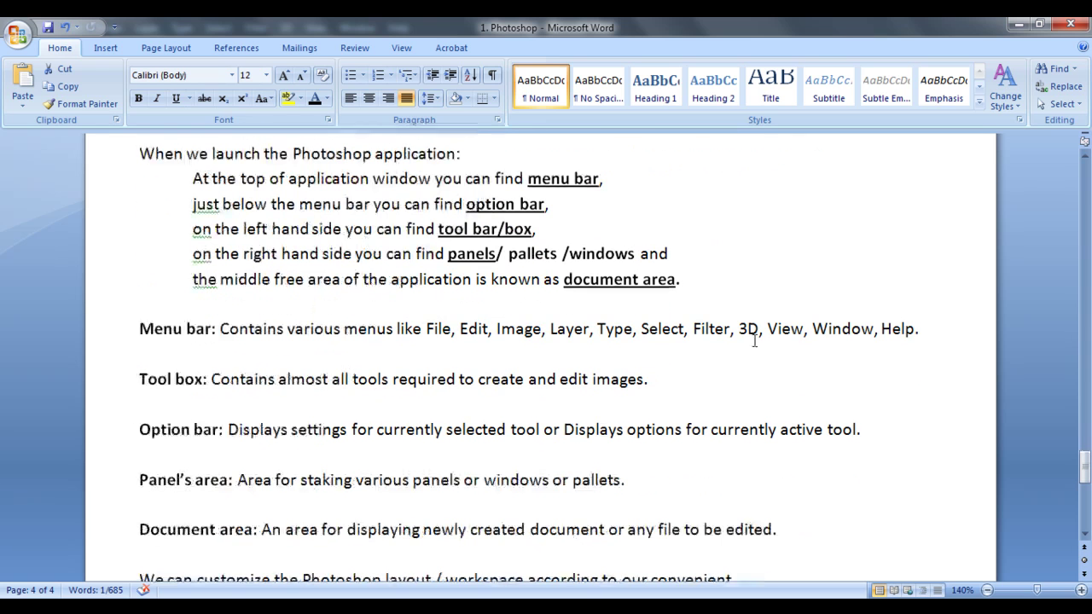
drag(292, 153, 384, 155)
scroll(705, 305, up, 3)
drag(412, 227, 669, 229)
scroll(782, 282, down, 3)
scroll(760, 284, down, 1)
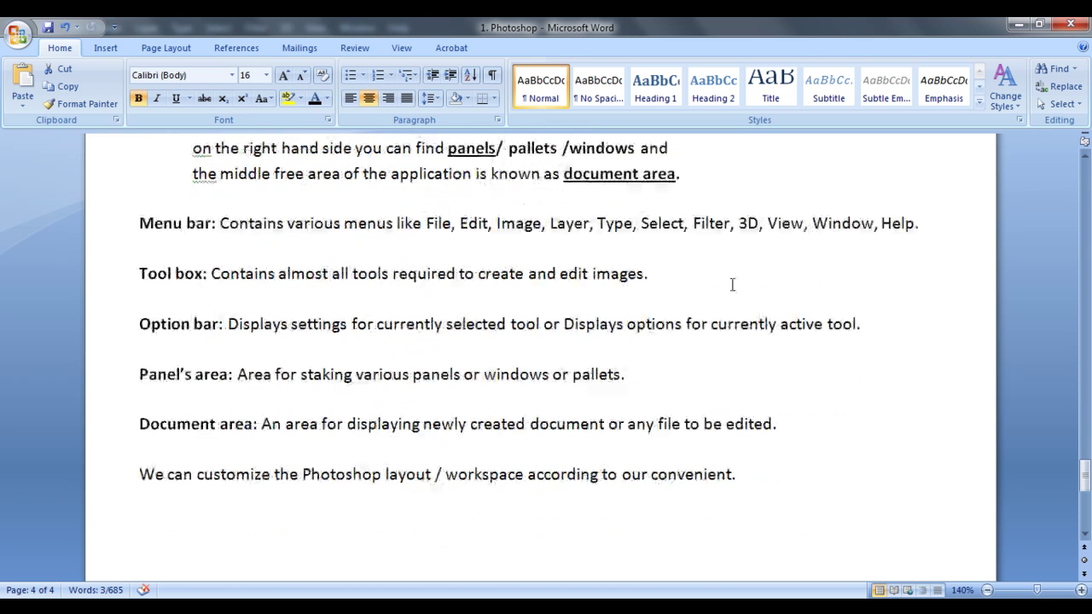
- Highlight the Menu bar, Option bar, Panel's area and Document area headings in turn
drag(133, 221, 213, 223)
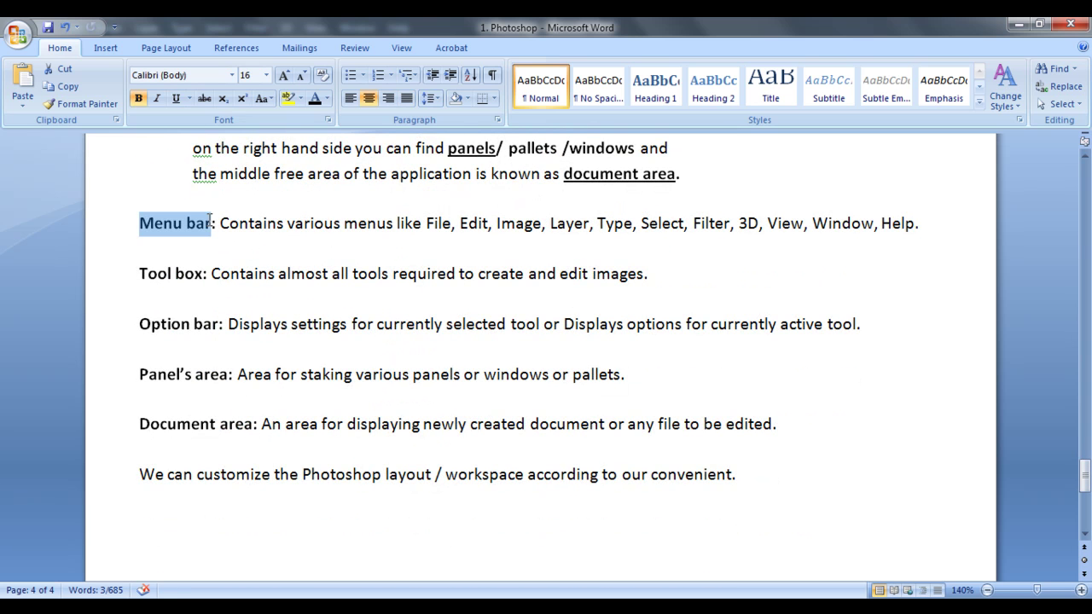
click(142, 273)
click(231, 297)
drag(138, 324, 222, 327)
click(153, 349)
drag(138, 375, 229, 376)
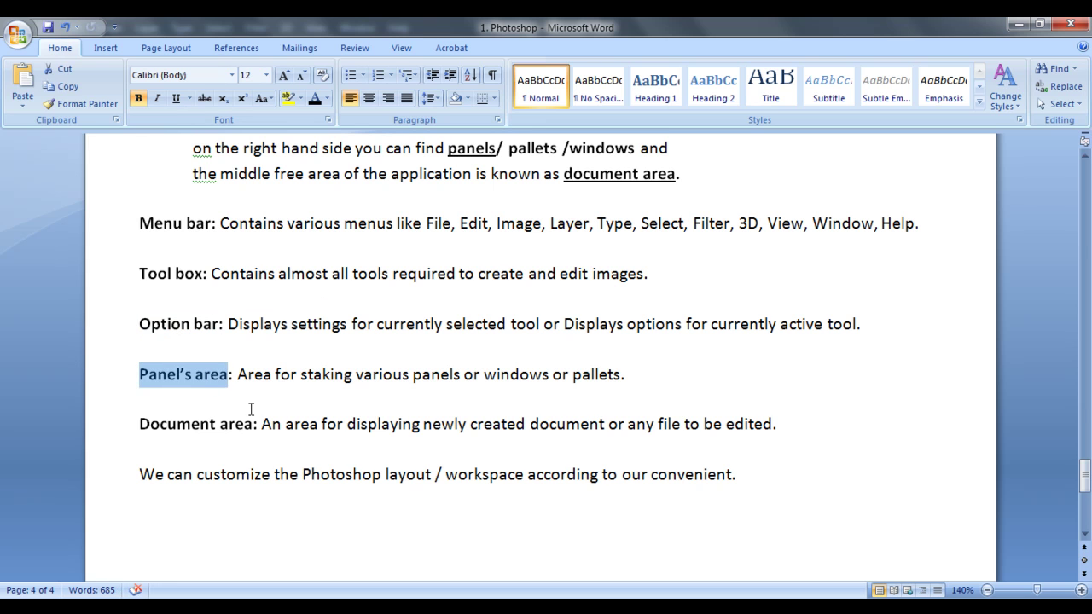
click(158, 399)
drag(134, 424, 253, 424)
click(290, 423)
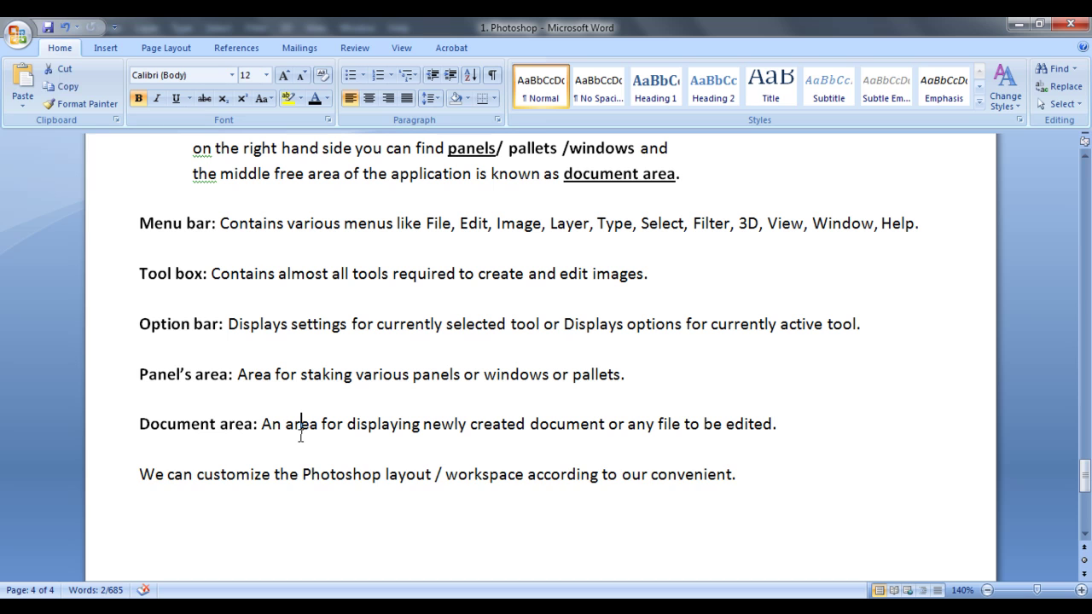
- Highlight the customization sentence, including 'workspace' and 'Photoshop layout'
click(122, 476)
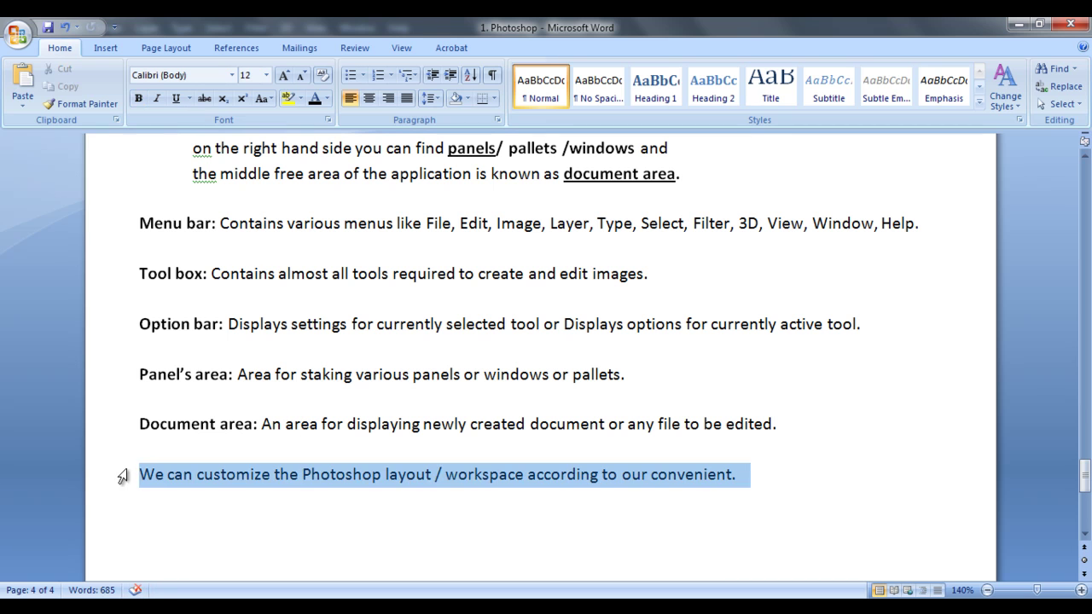
click(473, 485)
double_click(473, 480)
click(558, 495)
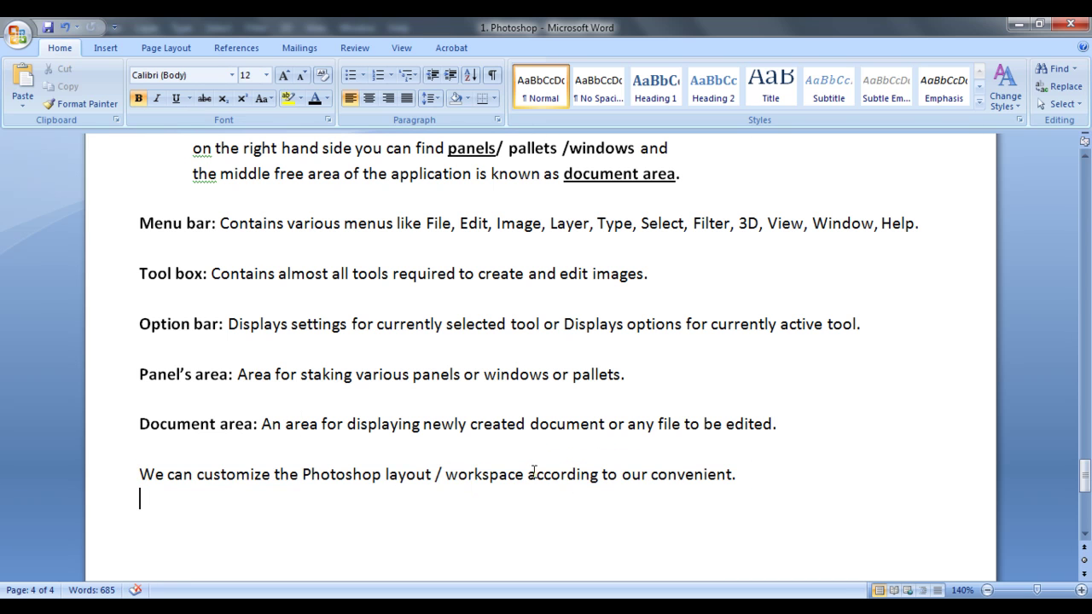
drag(529, 474, 740, 475)
click(784, 479)
click(237, 499)
mouse_move(306, 475)
mouse_down()
mouse_move(475, 484)
mouse_move(302, 475)
mouse_up()
click(512, 480)
click(544, 495)
- Minimize Word, then Photoshop, then the Photo Viewer showing the annotated image
click(1015, 25)
click(1021, 25)
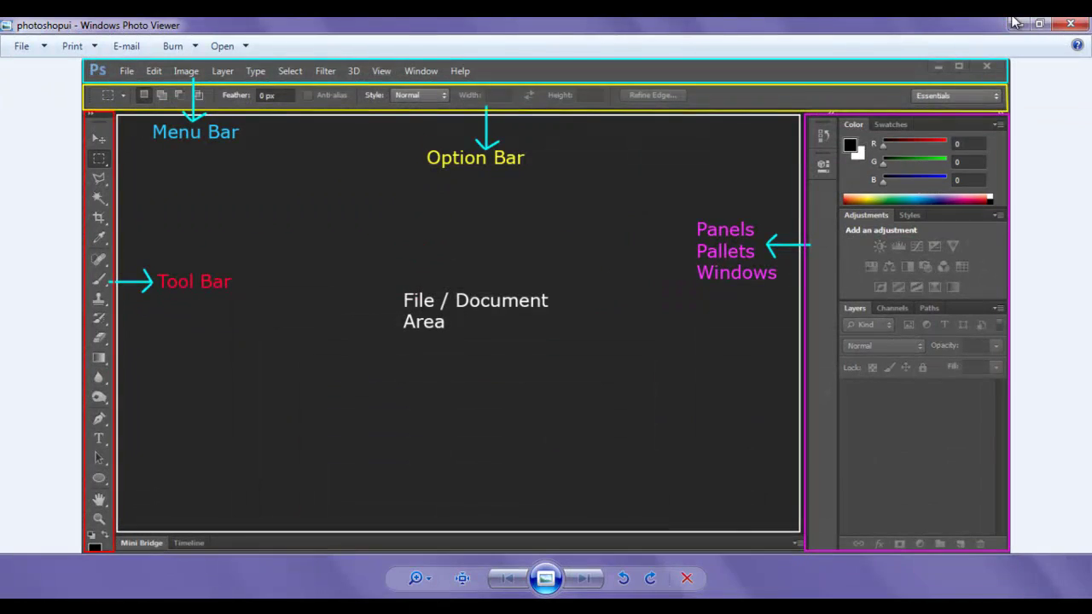
click(1016, 26)
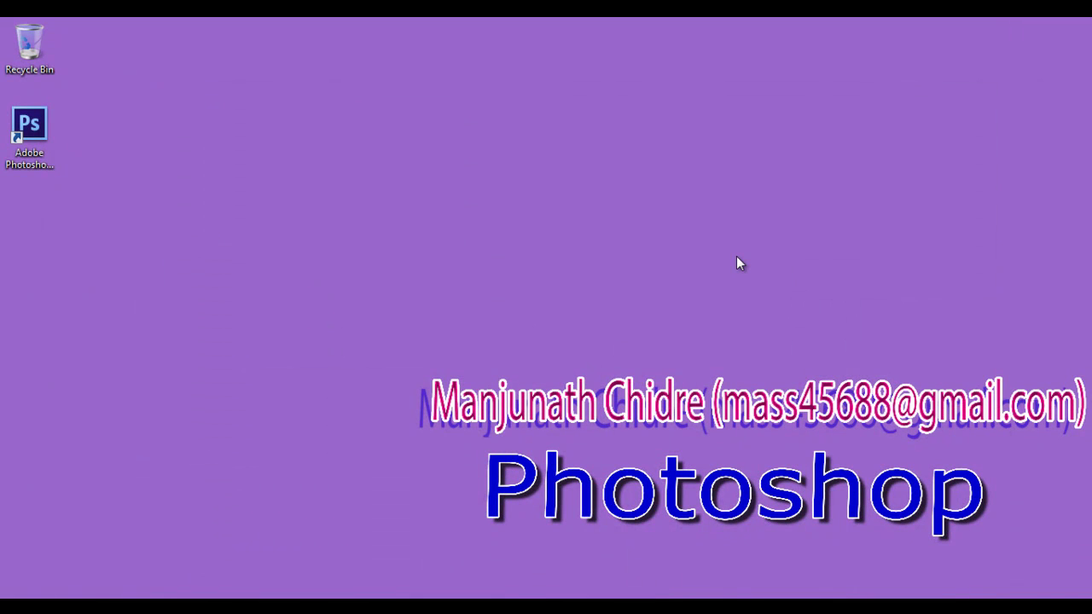